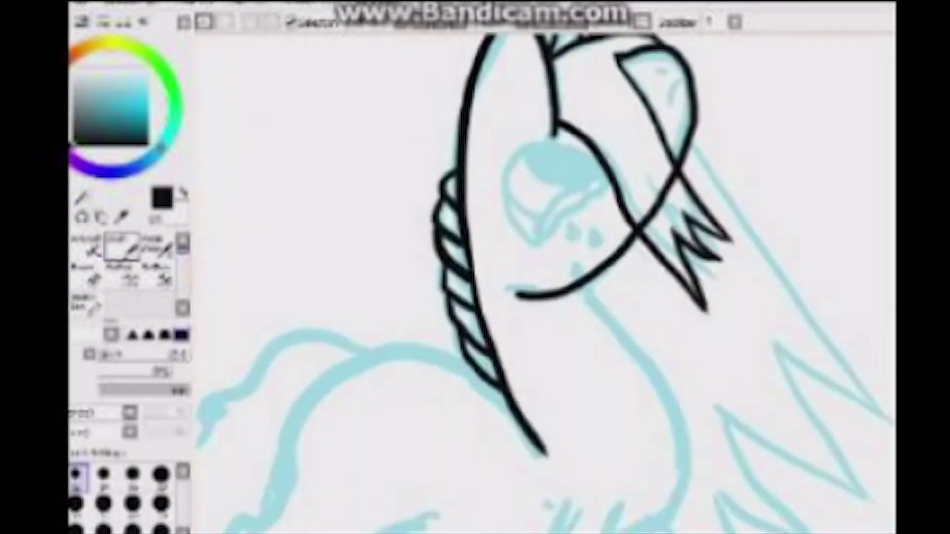
Ink the pony's front neck and chest curve from the jaw to the front legs, following the blue sketch.
{"action": "scroll", "coordinate": [544, 282], "scroll_direction": "down", "scroll_amount": 3}
{"action": "left_click_drag", "start_coordinate": [550, 179], "coordinate": [553, 371]}
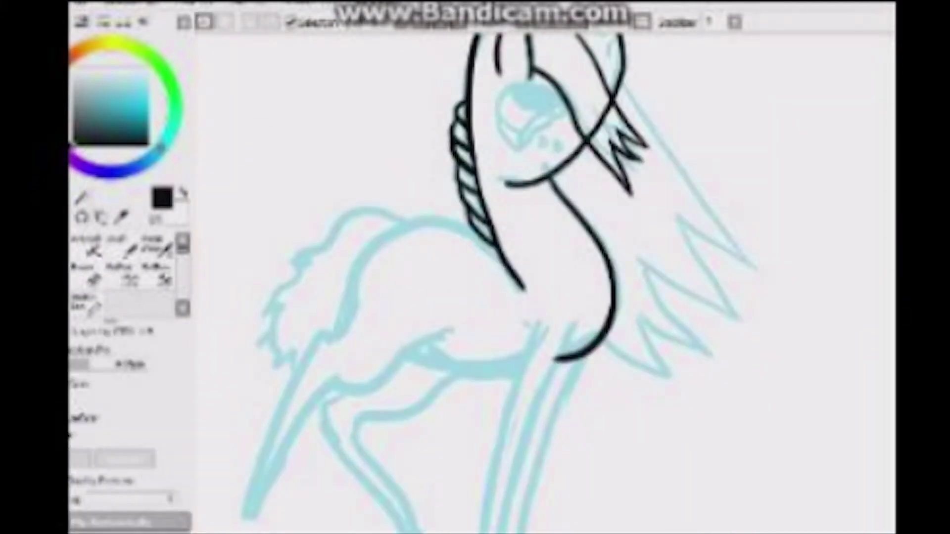
{"action": "left_click_drag", "start_coordinate": [569, 324], "coordinate": [482, 531]}
{"action": "scroll", "coordinate": [545, 282], "scroll_direction": "down", "scroll_amount": 2}
{"action": "key", "text": "ctrl+z"}
{"action": "left_click_drag", "start_coordinate": [577, 270], "coordinate": [507, 423]}
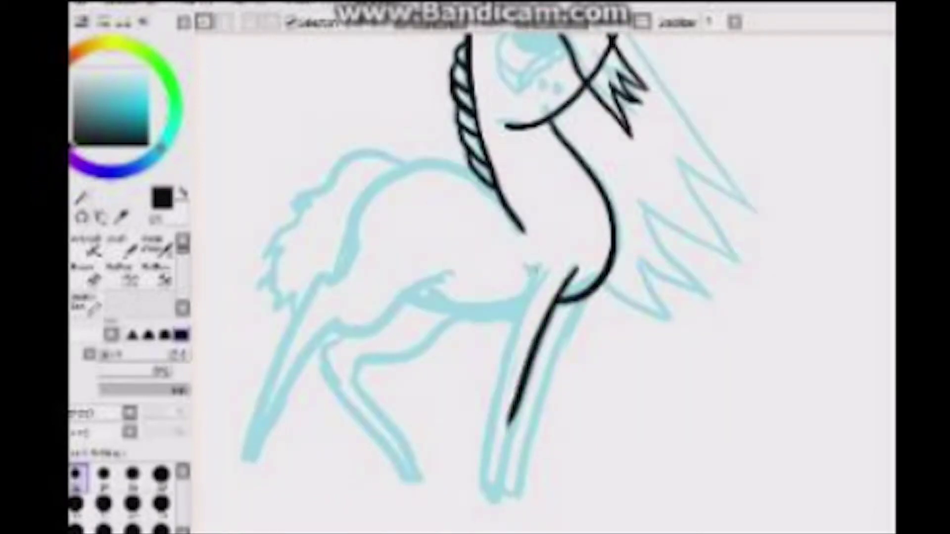
{"action": "key", "text": "ctrl+z"}
{"action": "key", "text": "ctrl+z"}
{"action": "mouse_move", "coordinate": [576, 270]}
{"action": "left_mouse_down"}
{"action": "mouse_move", "coordinate": [495, 524]}
{"action": "mouse_move", "coordinate": [488, 495]}
{"action": "mouse_move", "coordinate": [510, 494]}
{"action": "left_mouse_up"}
{"action": "key", "text": "ctrl+z"}
{"action": "key", "text": "ctrl+z"}
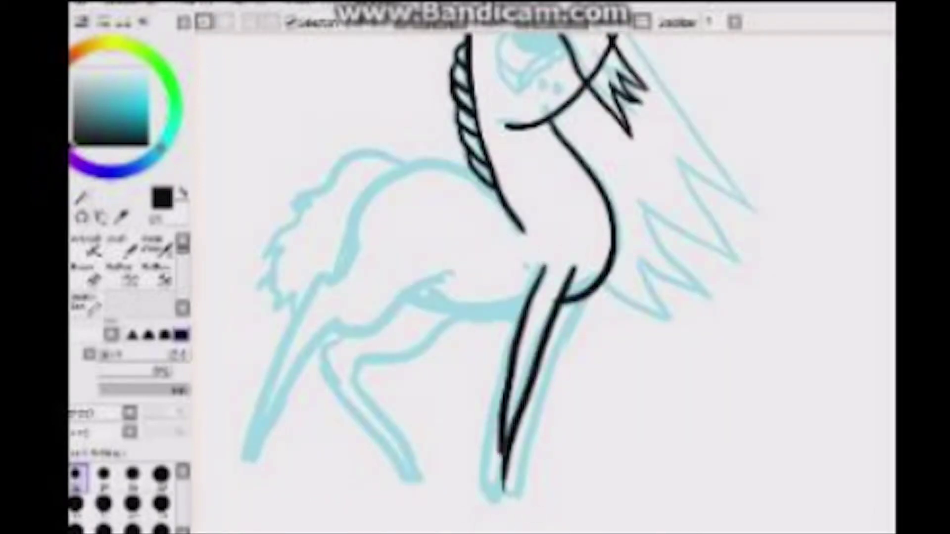
{"action": "key", "text": "ctrl+z"}
{"action": "key", "text": "ctrl+z"}
{"action": "key", "text": "ctrl+z"}
Ink both front legs over the sketch in black, using a thinner line for the far leg.
{"action": "mouse_move", "coordinate": [586, 294]}
{"action": "left_mouse_down"}
{"action": "mouse_move", "coordinate": [503, 494]}
{"action": "mouse_move", "coordinate": [509, 505]}
{"action": "left_mouse_up"}
{"action": "key", "text": "e"}
{"action": "key", "text": "e"}
{"action": "key", "text": "e"}
{"action": "key", "text": "e"}
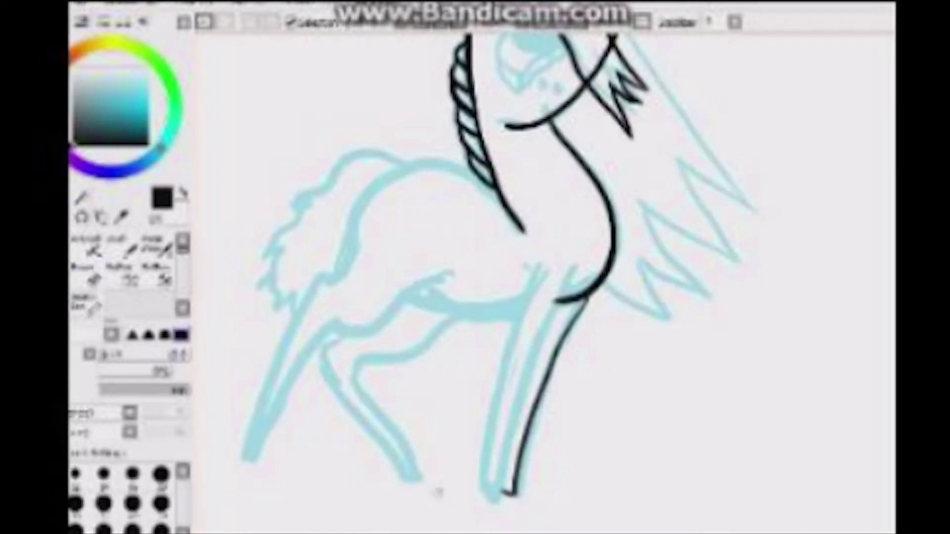
{"action": "key", "text": "e"}
{"action": "scroll", "coordinate": [524, 297], "scroll_direction": "up", "scroll_amount": 3}
{"action": "scroll", "coordinate": [524, 297], "scroll_direction": "down", "scroll_amount": 5}
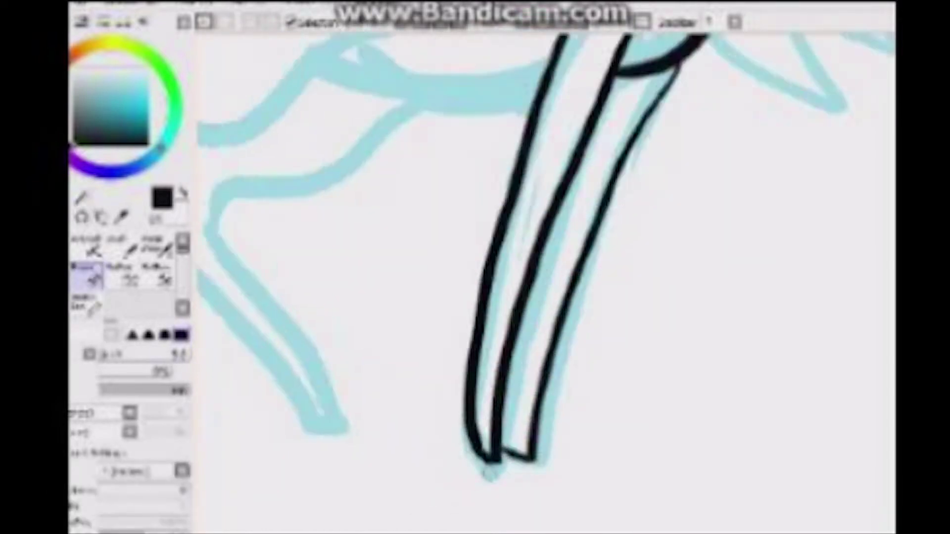
Ink the outer edge and jagged tips of the long mane flowing behind the head.
{"action": "scroll", "coordinate": [494, 198], "scroll_direction": "up", "scroll_amount": 4}
{"action": "key", "text": "e"}
{"action": "left_click_drag", "start_coordinate": [569, 181], "coordinate": [688, 339]}
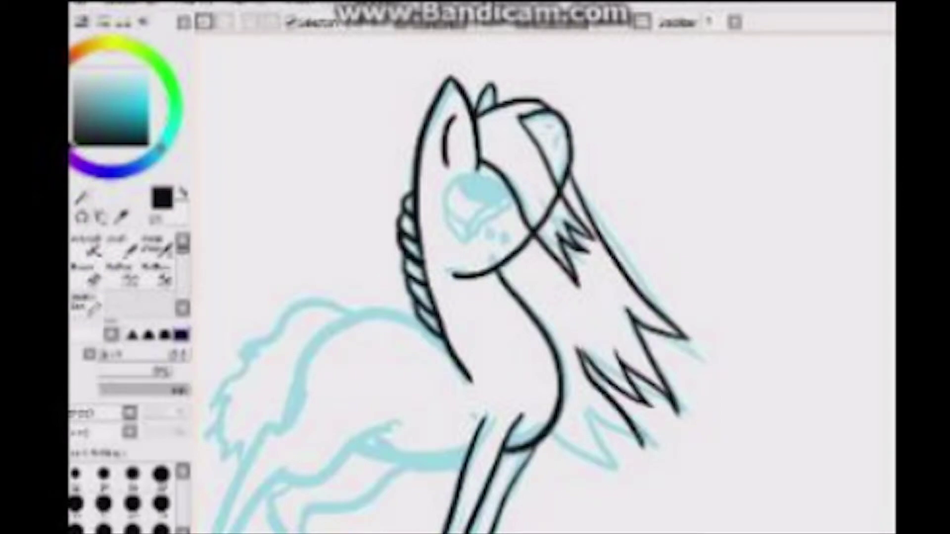
Finish the mane's spiky lower tips and erase the overlapping line ends and the face line crossing the bangs.
{"action": "key", "text": "e"}
{"action": "scroll", "coordinate": [636, 472], "scroll_direction": "up", "scroll_amount": 3}
{"action": "scroll", "coordinate": [593, 351], "scroll_direction": "up", "scroll_amount": 3}
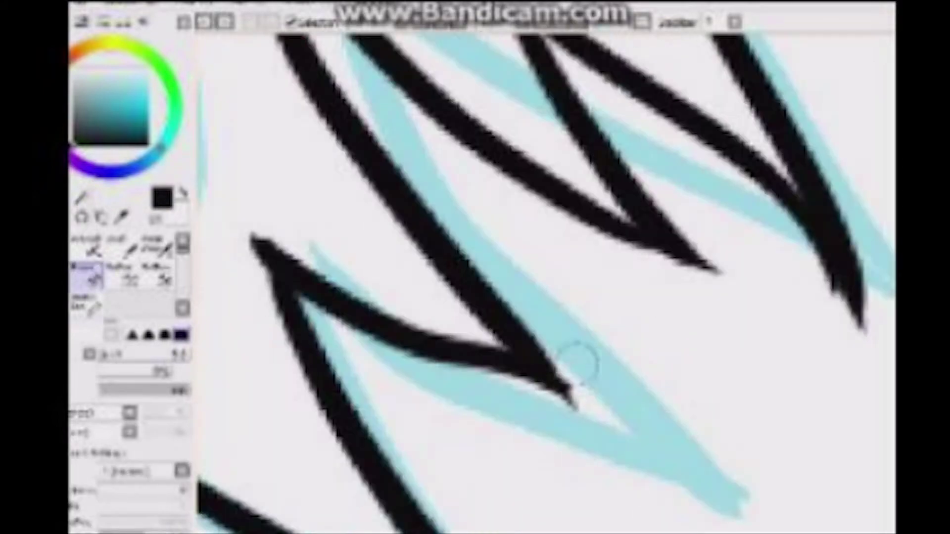
{"action": "scroll", "coordinate": [581, 269], "scroll_direction": "down", "scroll_amount": 2}
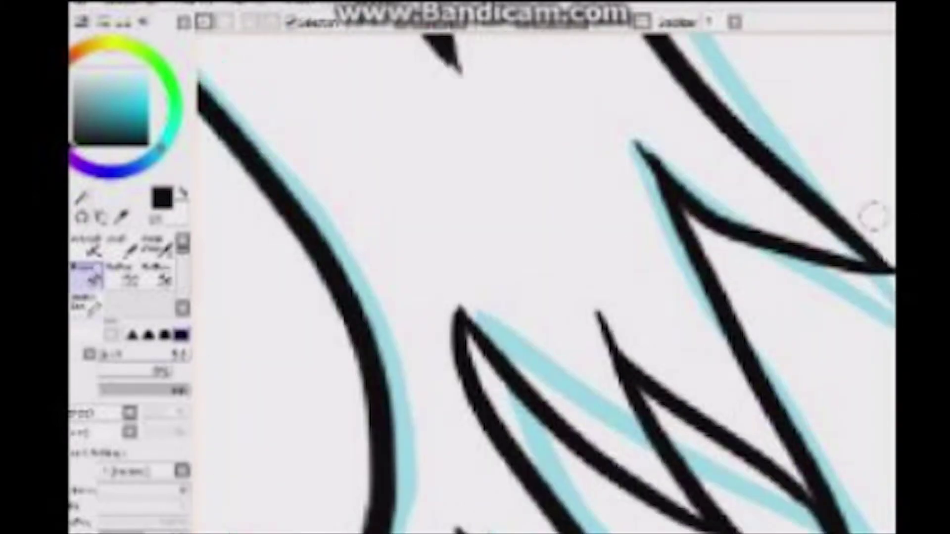
{"action": "left_click_drag", "start_coordinate": [873, 212], "coordinate": [431, 270]}
{"action": "scroll", "coordinate": [544, 277], "scroll_direction": "down", "scroll_amount": 3}
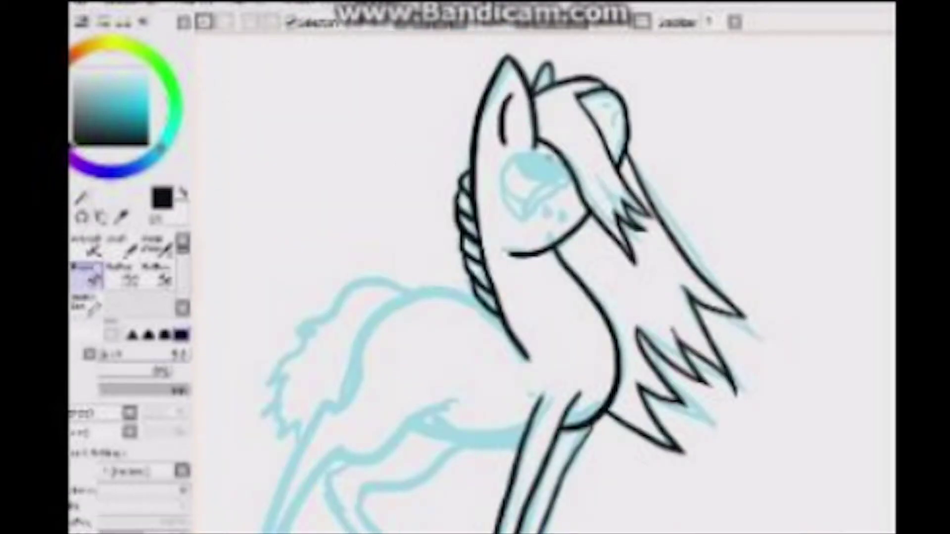
{"action": "scroll", "coordinate": [544, 277], "scroll_direction": "up", "scroll_amount": 3}
{"action": "scroll", "coordinate": [544, 277], "scroll_direction": "down", "scroll_amount": 3}
{"action": "scroll", "coordinate": [538, 282], "scroll_direction": "down", "scroll_amount": 3}
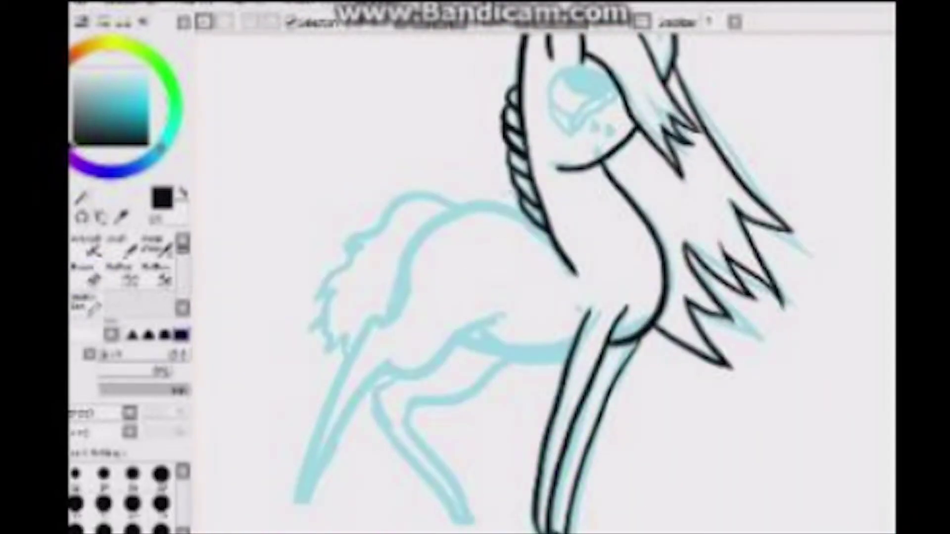
{"action": "mouse_move", "coordinate": [361, 297]}
{"action": "left_mouse_down"}
{"action": "mouse_move", "coordinate": [372, 320]}
{"action": "mouse_move", "coordinate": [402, 306]}
{"action": "mouse_move", "coordinate": [355, 314]}
{"action": "mouse_move", "coordinate": [296, 495]}
{"action": "left_mouse_up"}
{"action": "left_click_drag", "start_coordinate": [385, 355], "coordinate": [498, 316]}
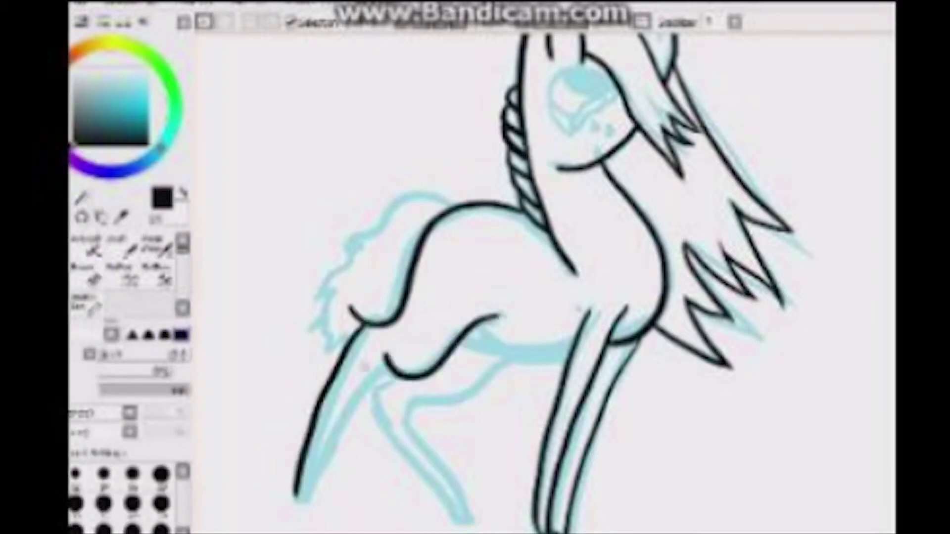
{"action": "left_click_drag", "start_coordinate": [287, 392], "coordinate": [371, 393]}
{"action": "key", "text": "ctrl+z"}
{"action": "key", "text": "ctrl+z"}
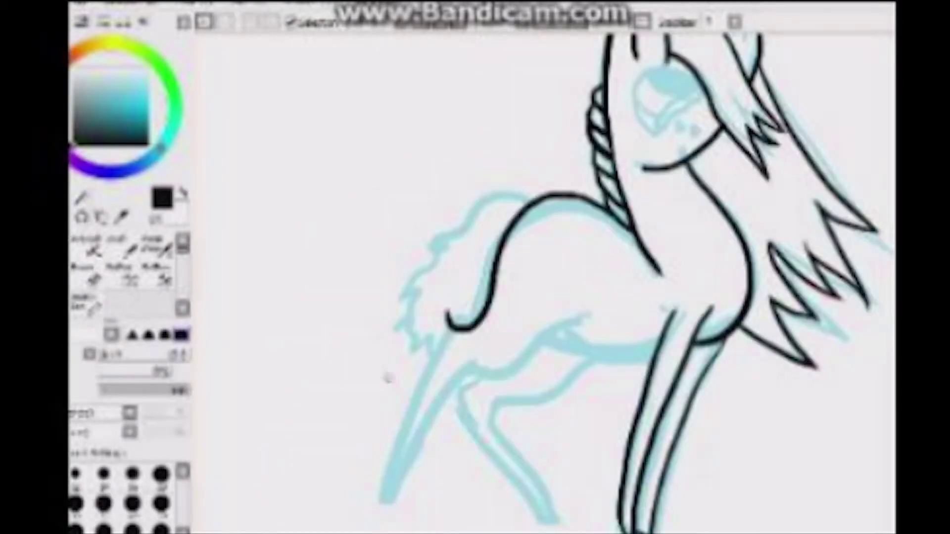
{"action": "key", "text": "ctrl+z"}
{"action": "key", "text": "ctrl+z"}
Ink the back, near hind leg and belly outlines, and transform the lassoed hind leg lines.
{"action": "left_click_drag", "start_coordinate": [579, 324], "coordinate": [391, 490]}
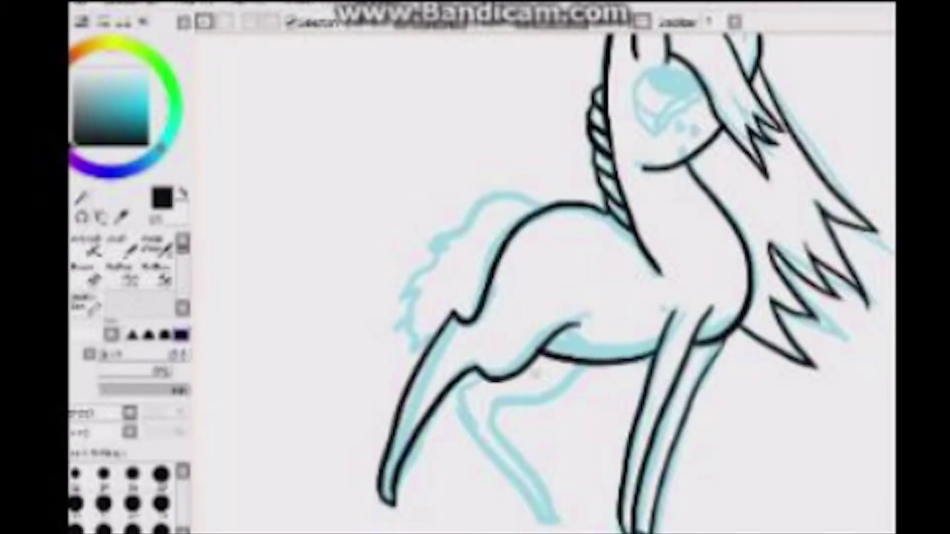
{"action": "key", "text": "ctrl+t"}
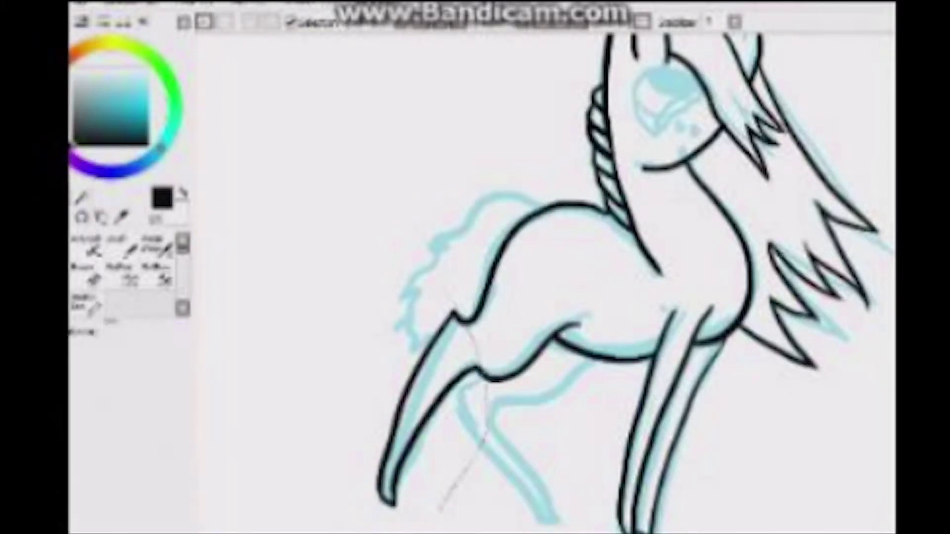
{"action": "key", "text": "Return"}
Ink the bent far hind leg beneath the belly with a thinner black line.
{"action": "scroll", "coordinate": [473, 247], "scroll_direction": "up", "scroll_amount": 3}
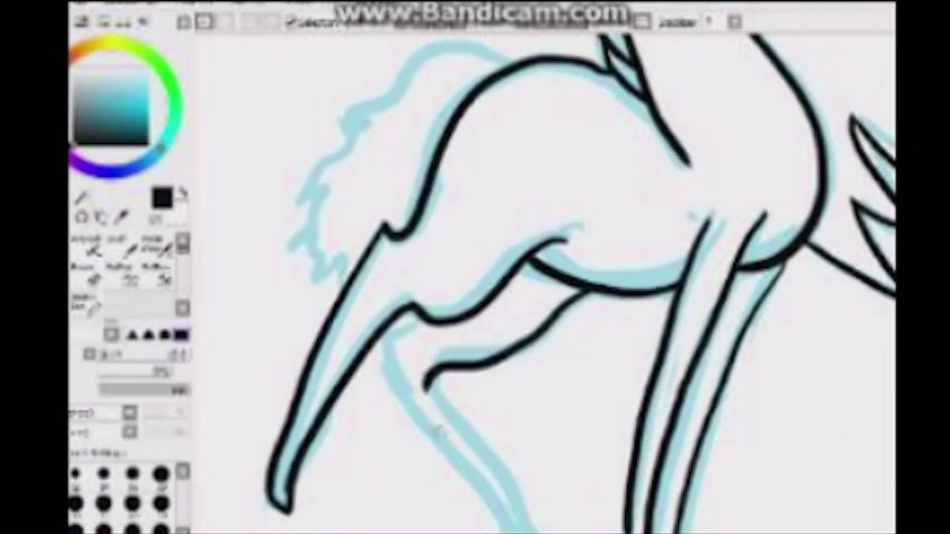
{"action": "left_click_drag", "start_coordinate": [431, 391], "coordinate": [529, 527]}
{"action": "left_click_drag", "start_coordinate": [413, 512], "coordinate": [480, 493]}
{"action": "key", "text": "ctrl+z"}
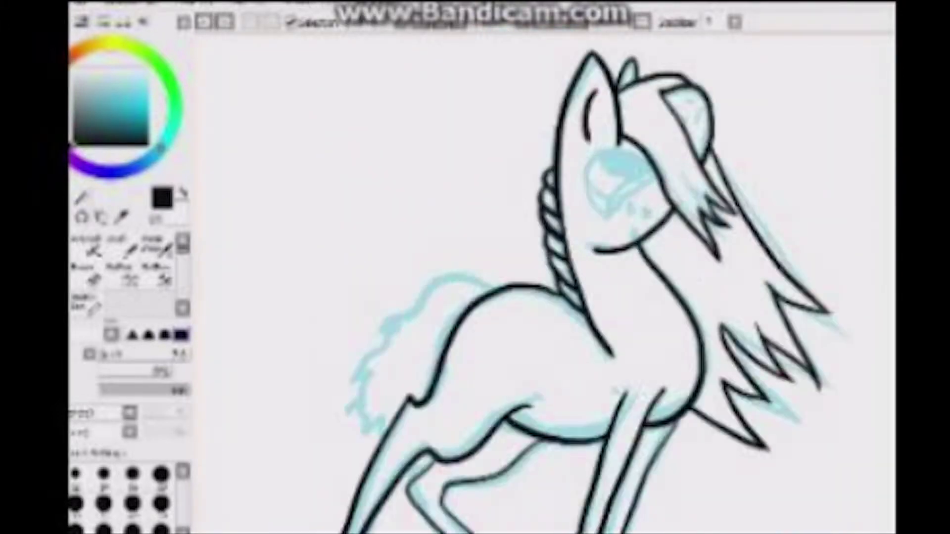
Ink the small nostril and the curved mouth line on the pony's muzzle.
{"action": "scroll", "coordinate": [495, 272], "scroll_direction": "up", "scroll_amount": 3}
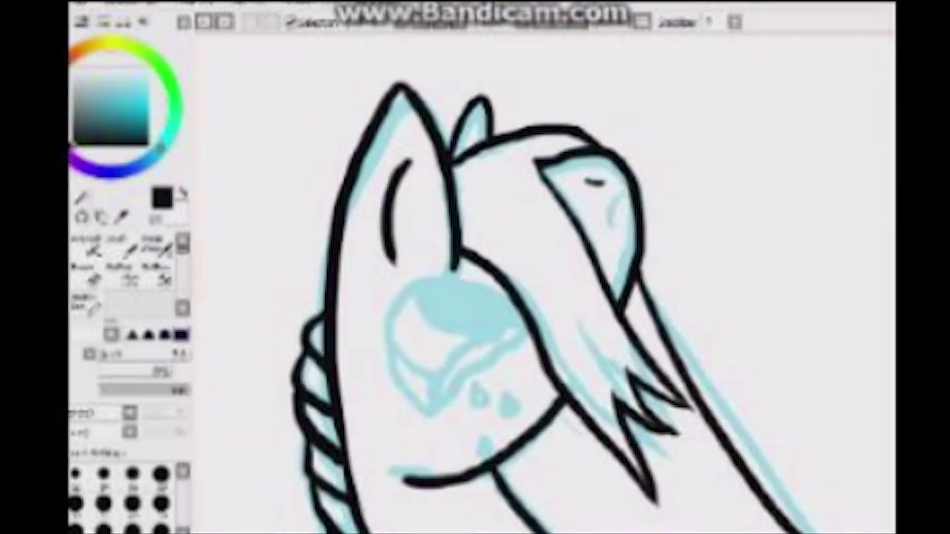
{"action": "scroll", "coordinate": [495, 282], "scroll_direction": "down", "scroll_amount": 3}
{"action": "scroll", "coordinate": [545, 282], "scroll_direction": "up", "scroll_amount": 2}
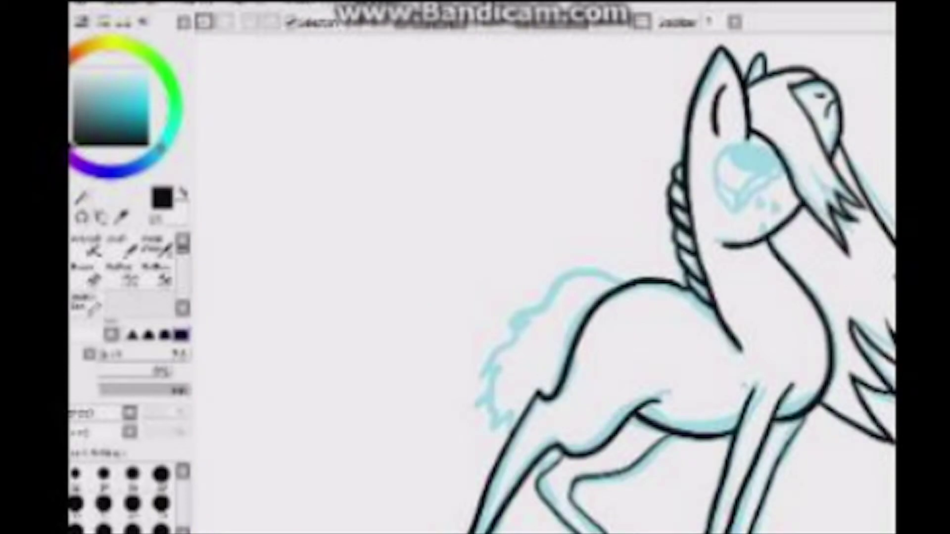
Ink the tail outline from the rump down to its ragged, pointed end behind the hind leg.
{"action": "scroll", "coordinate": [522, 322], "scroll_direction": "up", "scroll_amount": 3}
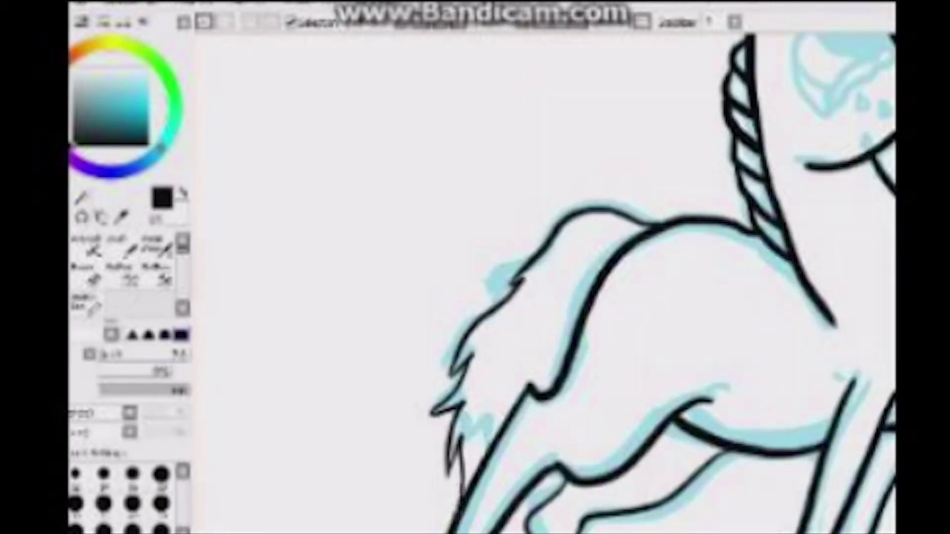
{"action": "scroll", "coordinate": [588, 261], "scroll_direction": "up", "scroll_amount": 2}
{"action": "scroll", "coordinate": [587, 261], "scroll_direction": "down", "scroll_amount": 4}
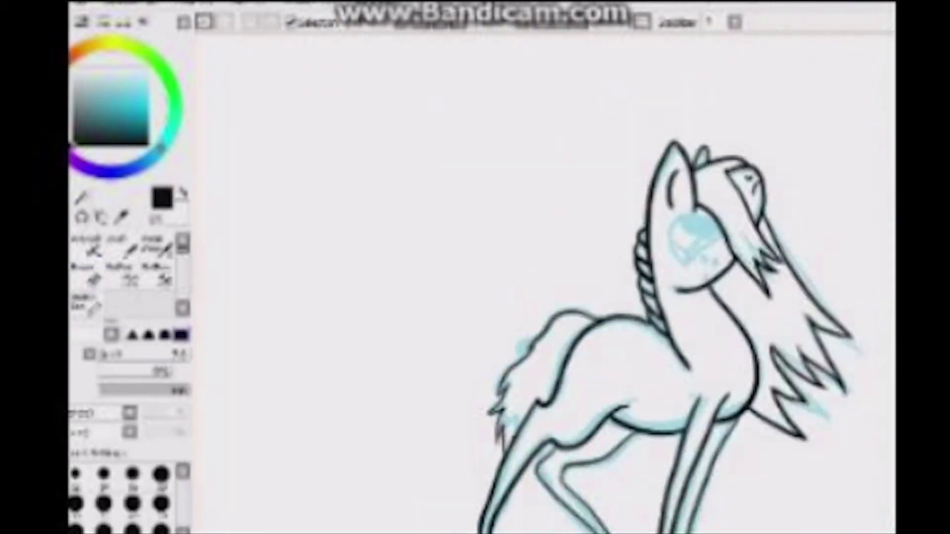
Clean up the line ends at the near hind hoof with the eraser.
{"action": "scroll", "coordinate": [509, 495], "scroll_direction": "up", "scroll_amount": 4}
{"action": "key", "text": "b"}
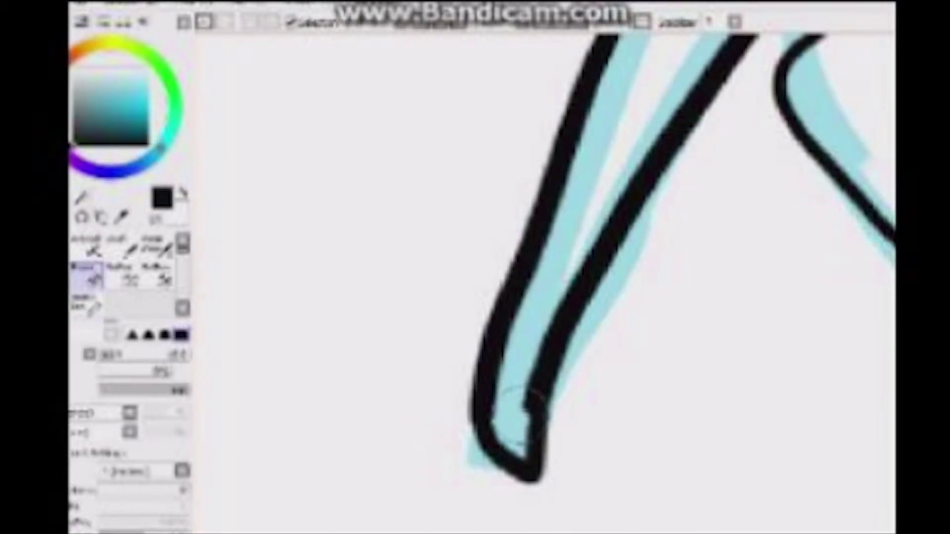
{"action": "scroll", "coordinate": [515, 401], "scroll_direction": "down", "scroll_amount": 4}
{"action": "scroll", "coordinate": [656, 264], "scroll_direction": "up", "scroll_amount": 4}
Ink the eye outline over the sketch and tidy where it meets the bangs.
{"action": "key", "text": "n"}
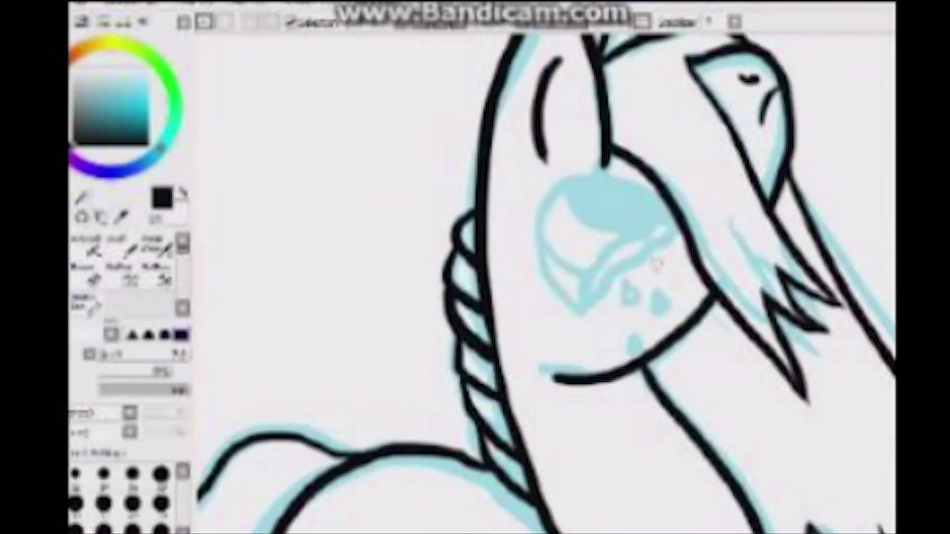
{"action": "scroll", "coordinate": [618, 277], "scroll_direction": "up", "scroll_amount": 2}
{"action": "scroll", "coordinate": [544, 277], "scroll_direction": "down", "scroll_amount": 4}
{"action": "key", "text": "b"}
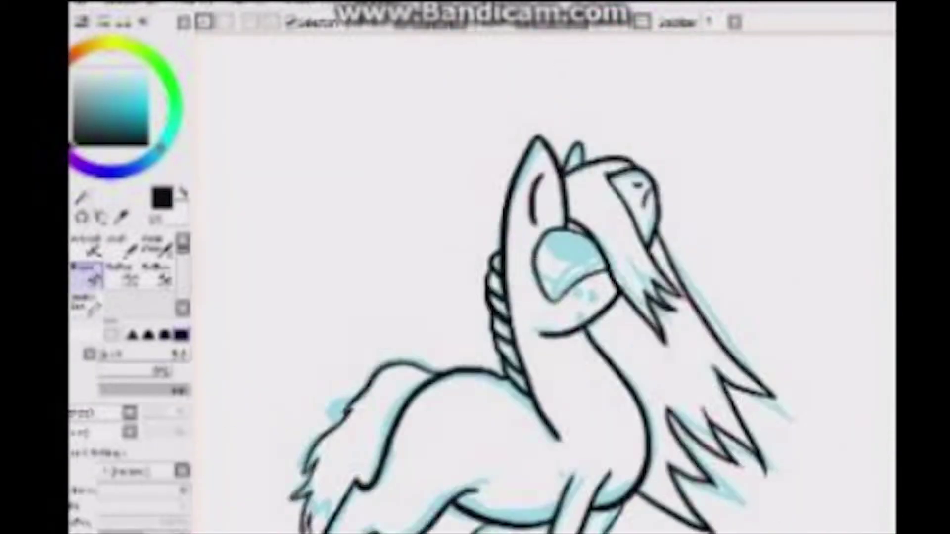
Hide the blue sketch so only the black line art shows.
{"action": "scroll", "coordinate": [529, 381], "scroll_direction": "up", "scroll_amount": 4}
{"action": "scroll", "coordinate": [544, 277], "scroll_direction": "down", "scroll_amount": 1}
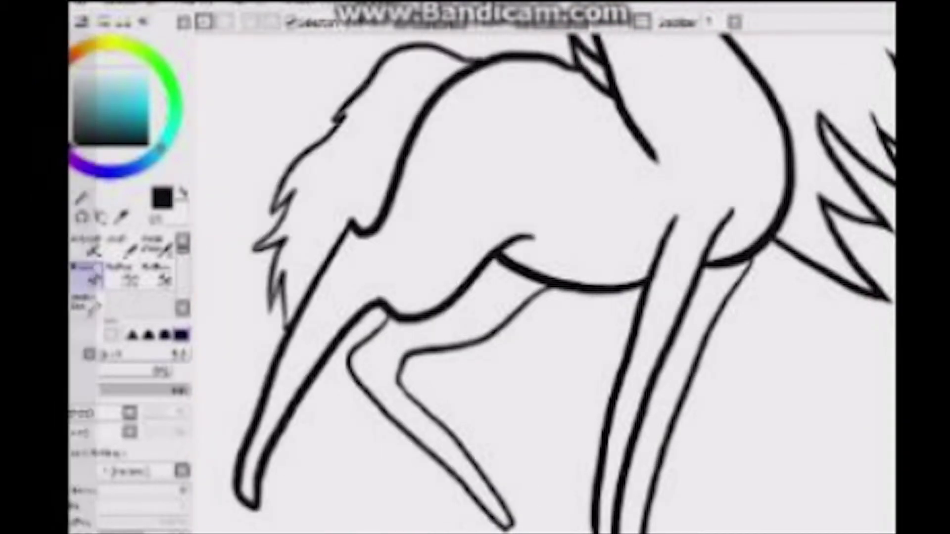
{"action": "scroll", "coordinate": [544, 277], "scroll_direction": "up", "scroll_amount": 2}
{"action": "scroll", "coordinate": [544, 277], "scroll_direction": "down", "scroll_amount": 3}
Adjust the far hind leg's outline with a transform and apply it.
{"action": "key", "text": "ctrl+t"}
{"action": "key", "text": "Return"}
{"action": "key", "text": "Return"}
{"action": "scroll", "coordinate": [544, 277], "scroll_direction": "up", "scroll_amount": 1}
{"action": "key", "text": "ctrl+t"}
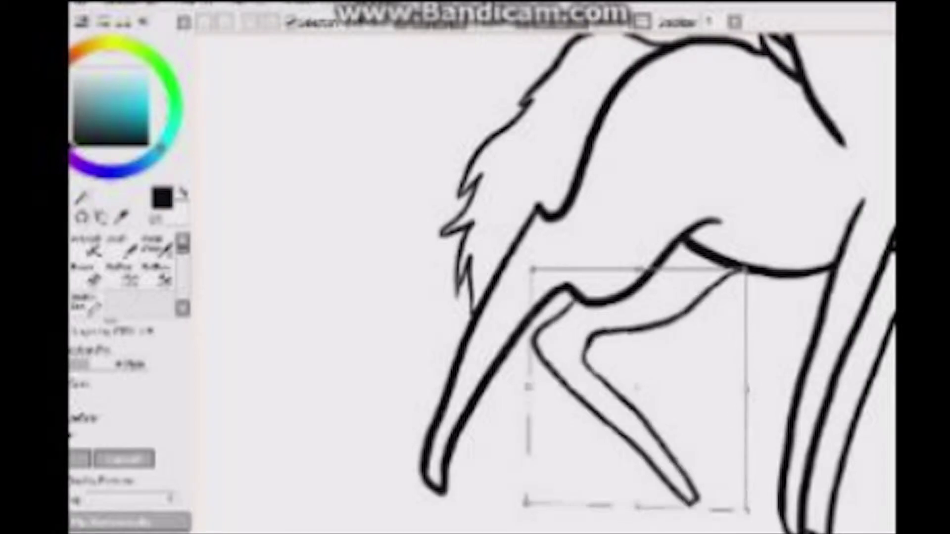
{"action": "key", "text": "Return"}
Set the brush colour to a dark greyish brown for painting the iris.
{"action": "scroll", "coordinate": [544, 277], "scroll_direction": "down", "scroll_amount": 2}
{"action": "scroll", "coordinate": [544, 277], "scroll_direction": "up", "scroll_amount": 3}
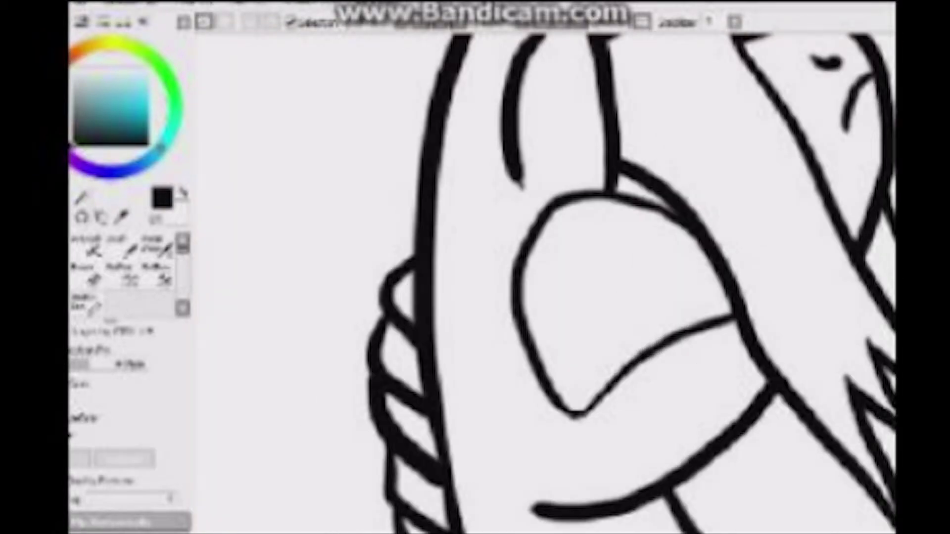
{"action": "key", "text": "ctrl+a"}
{"action": "key", "text": "ctrl+d"}
{"action": "key", "text": "ctrl+a"}
{"action": "key", "text": "ctrl+d"}
{"action": "key", "text": "n"}
{"action": "left_click_drag", "start_coordinate": [574, 203], "coordinate": [636, 303]}
{"action": "left_click", "coordinate": [88, 45]}
{"action": "left_click", "coordinate": [135, 93]}
{"action": "left_click_drag", "start_coordinate": [572, 205], "coordinate": [730, 307]}
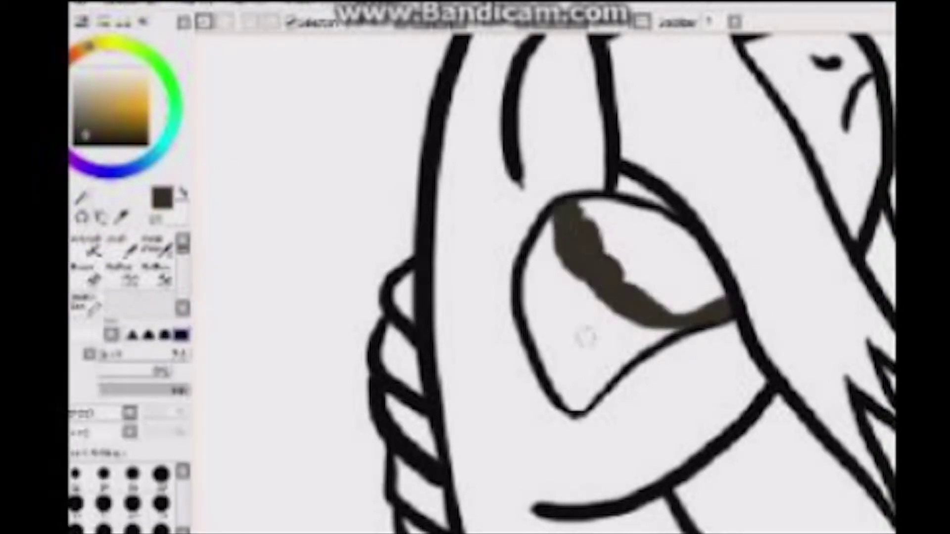
{"action": "key", "text": "ctrl+z"}
{"action": "scroll", "coordinate": [561, 228], "scroll_direction": "down", "scroll_amount": 3}
{"action": "scroll", "coordinate": [561, 228], "scroll_direction": "up", "scroll_amount": 3}
{"action": "scroll", "coordinate": [588, 301], "scroll_direction": "up", "scroll_amount": 5}
{"action": "key", "text": "ctrl+z"}
Draw the iris's lower curve inside the eye and fill the area above it with dark brown.
{"action": "left_click_drag", "start_coordinate": [502, 220], "coordinate": [613, 336]}
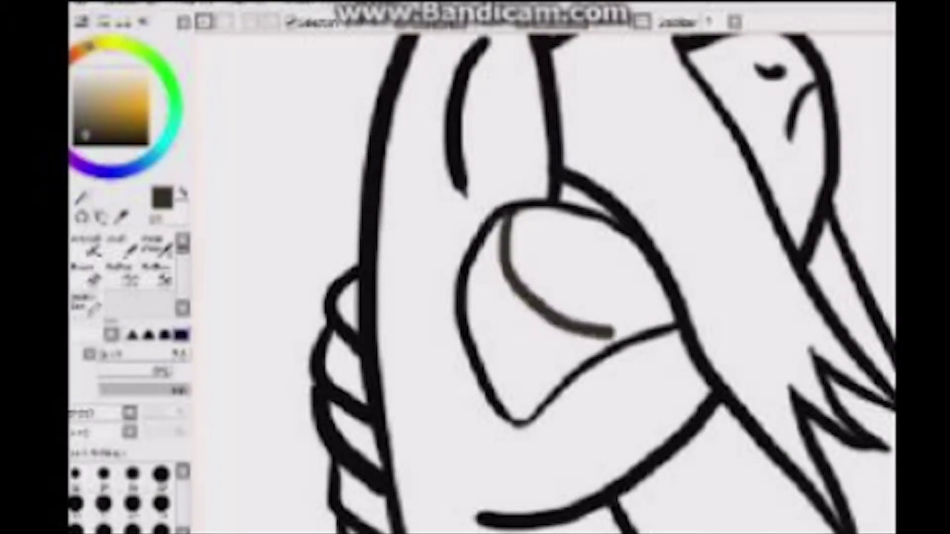
{"action": "left_click_drag", "start_coordinate": [556, 307], "coordinate": [584, 243]}
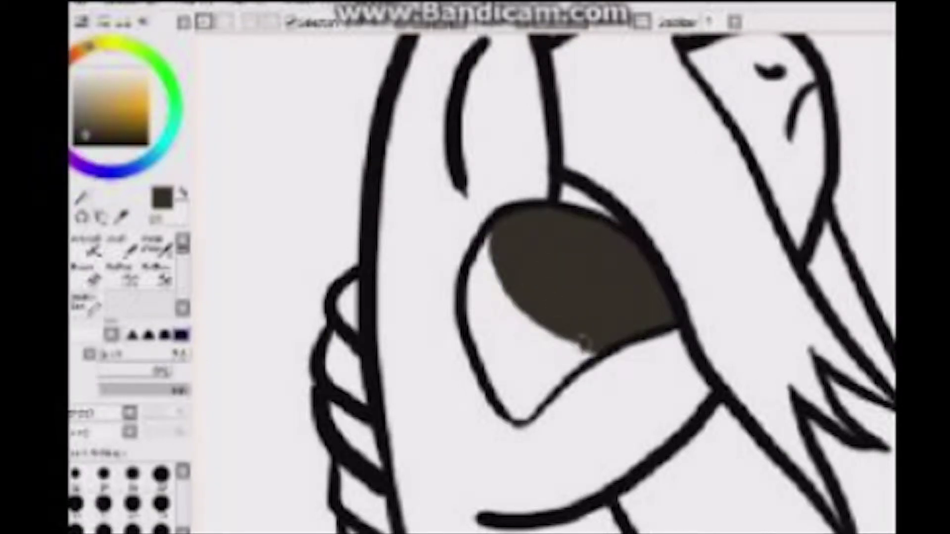
{"action": "scroll", "coordinate": [599, 347], "scroll_direction": "down", "scroll_amount": 5}
Paint a tan crescent along the iris's lower edge, darken its upper end with medium brown and blend the tones.
{"action": "scroll", "coordinate": [405, 363], "scroll_direction": "up", "scroll_amount": 5}
{"action": "left_click_drag", "start_coordinate": [615, 388], "coordinate": [572, 332]}
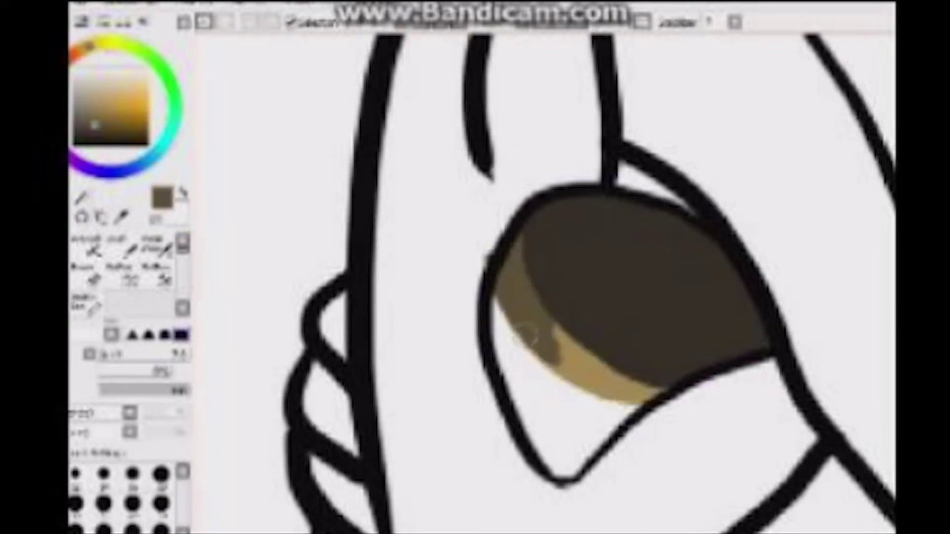
{"action": "key", "text": "e"}
{"action": "scroll", "coordinate": [524, 367], "scroll_direction": "down", "scroll_amount": 5}
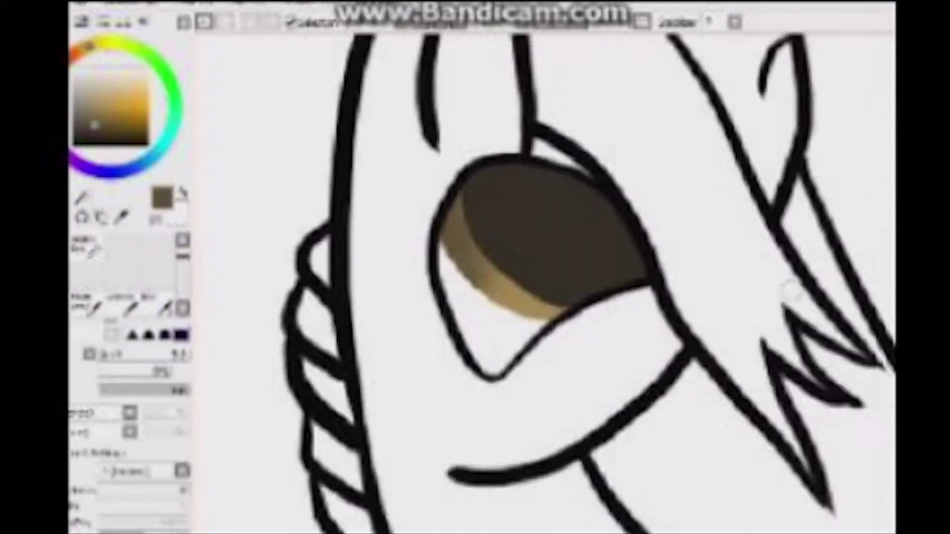
Shade the upper part of the iris with black and blend it into the dark brown.
{"action": "scroll", "coordinate": [681, 92], "scroll_direction": "up", "scroll_amount": 5}
{"action": "left_click", "coordinate": [543, 255], "text": "alt"}
{"action": "key", "text": "n"}
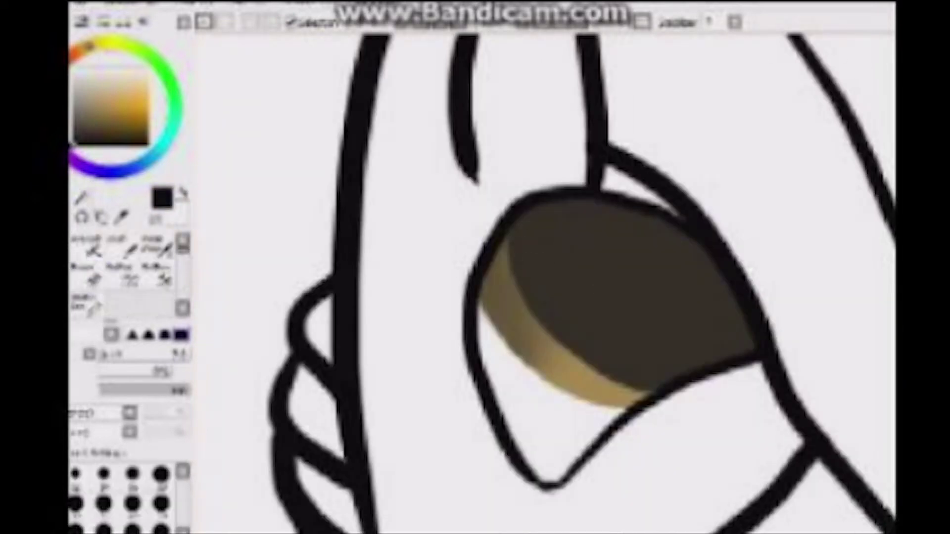
{"action": "mouse_move", "coordinate": [556, 297]}
{"action": "left_mouse_down"}
{"action": "mouse_move", "coordinate": [644, 213]}
{"action": "mouse_move", "coordinate": [688, 245]}
{"action": "left_mouse_up"}
{"action": "key", "text": "b"}
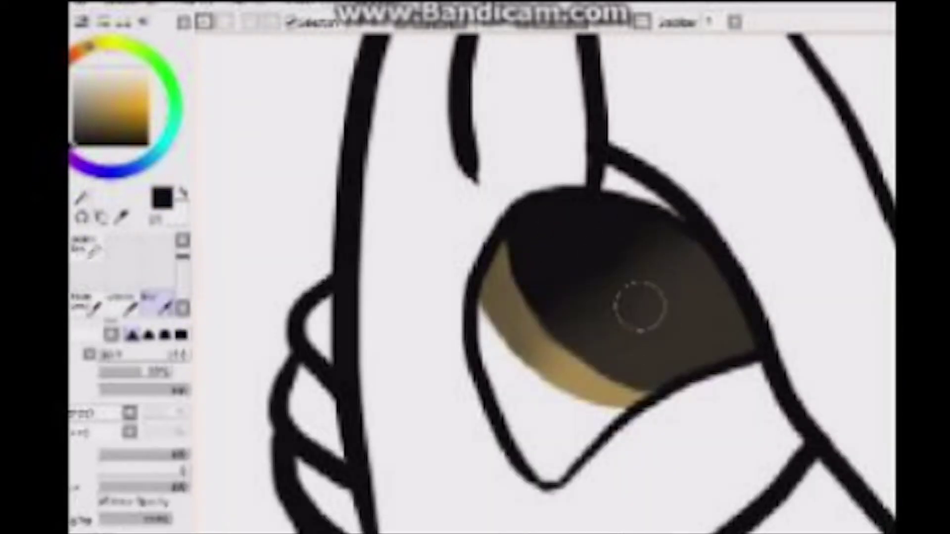
{"action": "scroll", "coordinate": [640, 307], "scroll_direction": "down", "scroll_amount": 5}
Fill the white of the eye below the iris with a light grey.
{"action": "scroll", "coordinate": [615, 378], "scroll_direction": "up", "scroll_amount": 5}
{"action": "key", "text": "n"}
{"action": "key", "text": "x"}
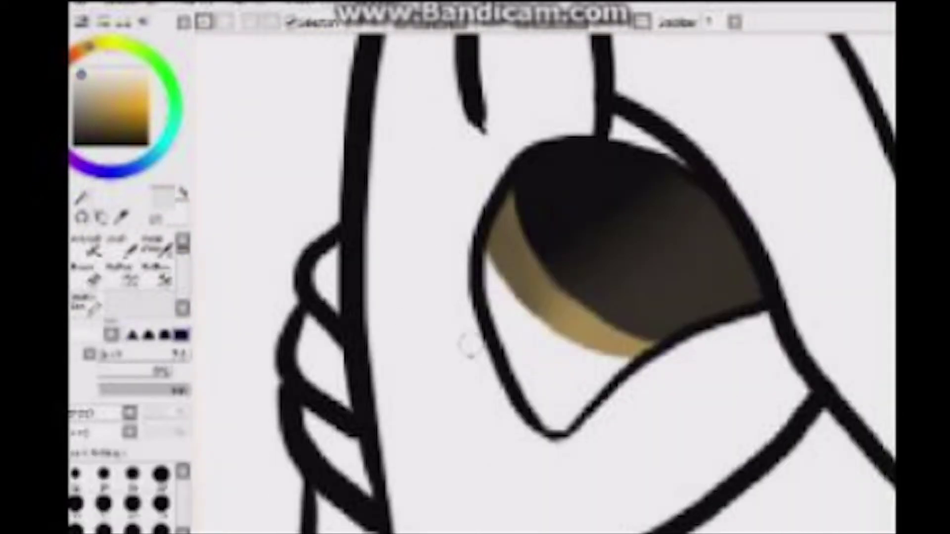
{"action": "left_click_drag", "start_coordinate": [462, 340], "coordinate": [535, 340]}
{"action": "scroll", "coordinate": [544, 296], "scroll_direction": "up", "scroll_amount": 1}
{"action": "scroll", "coordinate": [544, 297], "scroll_direction": "down", "scroll_amount": 2}
{"action": "scroll", "coordinate": [544, 296], "scroll_direction": "up", "scroll_amount": 1}
Soften the edge between the dark iris and its tan crescent by blending.
{"action": "key", "text": "ctrl+z"}
{"action": "key", "text": "ctrl+z"}
{"action": "key", "text": "ctrl+y"}
{"action": "key", "text": "ctrl+y"}
{"action": "scroll", "coordinate": [544, 297], "scroll_direction": "down", "scroll_amount": 3}
{"action": "scroll", "coordinate": [570, 332], "scroll_direction": "up", "scroll_amount": 3}
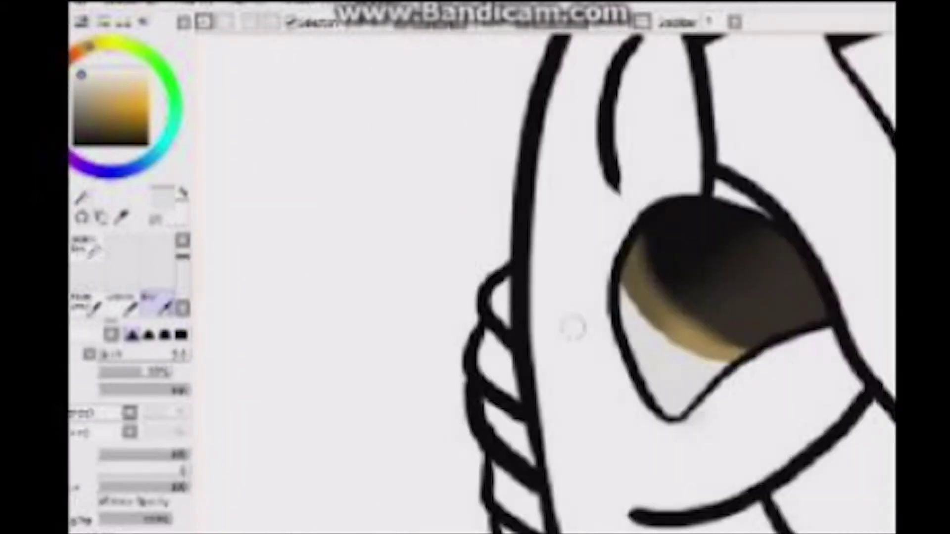
Set up the brush with a light blue colour for the band along the eye's lower edge.
{"action": "scroll", "coordinate": [770, 132], "scroll_direction": "down", "scroll_amount": 1}
{"action": "scroll", "coordinate": [769, 131], "scroll_direction": "up", "scroll_amount": 2}
{"action": "left_click", "coordinate": [170, 141]}
{"action": "left_click", "coordinate": [128, 93]}
{"action": "key", "text": "b"}
{"action": "mouse_move", "coordinate": [574, 316]}
{"action": "left_mouse_down"}
{"action": "mouse_move", "coordinate": [690, 267]}
{"action": "mouse_move", "coordinate": [677, 233]}
{"action": "left_mouse_up"}
{"action": "left_click_drag", "start_coordinate": [593, 277], "coordinate": [460, 396]}
{"action": "left_click_drag", "start_coordinate": [544, 316], "coordinate": [430, 455]}
{"action": "key", "text": "ctrl+z"}
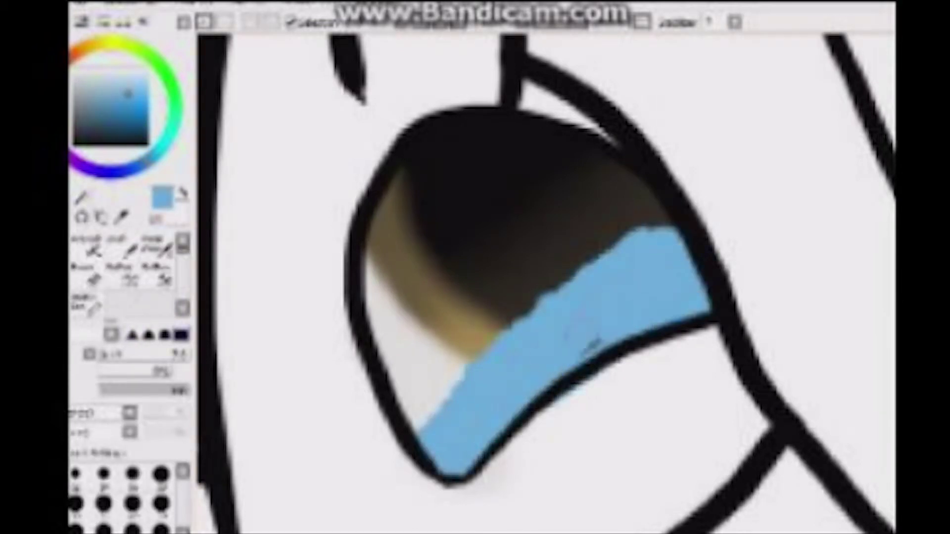
{"action": "scroll", "coordinate": [559, 314], "scroll_direction": "down", "scroll_amount": 2}
{"action": "key", "text": "ctrl+z"}
{"action": "scroll", "coordinate": [479, 381], "scroll_direction": "up", "scroll_amount": 2}
{"action": "key", "text": "ctrl+z"}
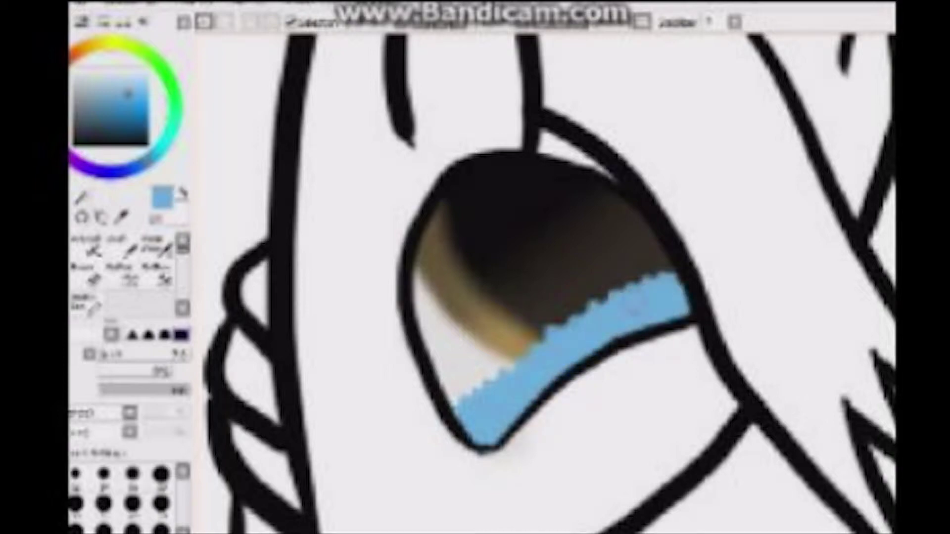
{"action": "scroll", "coordinate": [545, 282], "scroll_direction": "down", "scroll_amount": 1}
{"action": "scroll", "coordinate": [544, 282], "scroll_direction": "down", "scroll_amount": 2}
{"action": "key", "text": "e"}
{"action": "scroll", "coordinate": [545, 282], "scroll_direction": "up", "scroll_amount": 3}
{"action": "scroll", "coordinate": [544, 282], "scroll_direction": "down", "scroll_amount": 2}
{"action": "scroll", "coordinate": [544, 282], "scroll_direction": "up", "scroll_amount": 2}
{"action": "key", "text": "ctrl+z"}
Paint a light blue band with a wavy upper edge along the inside of the eye's lower outline.
{"action": "key", "text": "b"}
{"action": "left_click_drag", "start_coordinate": [658, 302], "coordinate": [708, 292]}
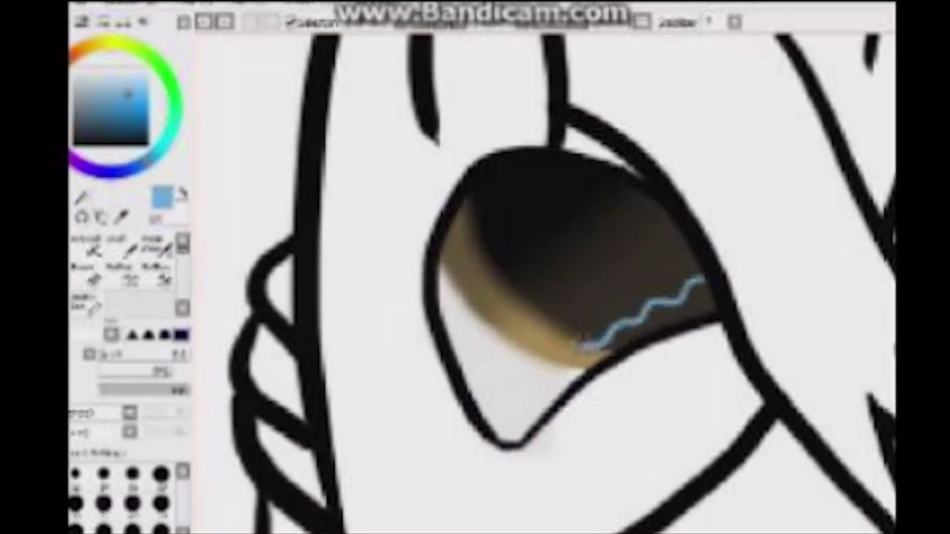
{"action": "scroll", "coordinate": [604, 455], "scroll_direction": "down", "scroll_amount": 2}
{"action": "scroll", "coordinate": [604, 456], "scroll_direction": "up", "scroll_amount": 2}
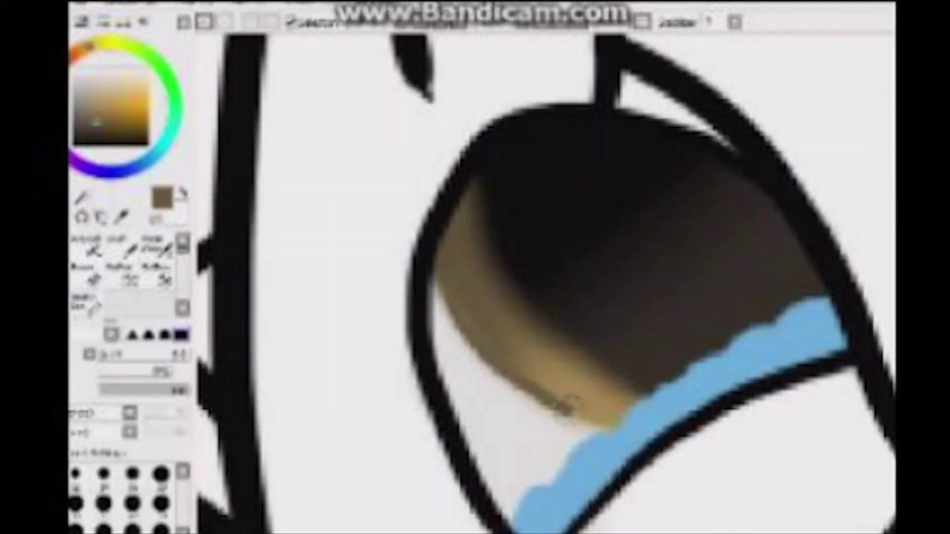
Shade the tan crescent with brown along its outer edge and black from the iris side, and blend the tones.
{"action": "left_click_drag", "start_coordinate": [476, 342], "coordinate": [500, 386]}
{"action": "mouse_move", "coordinate": [502, 352]}
{"action": "left_mouse_down"}
{"action": "mouse_move", "coordinate": [492, 259]}
{"action": "mouse_move", "coordinate": [511, 272]}
{"action": "mouse_move", "coordinate": [525, 327]}
{"action": "mouse_move", "coordinate": [569, 322]}
{"action": "mouse_move", "coordinate": [569, 334]}
{"action": "left_mouse_up"}
{"action": "mouse_move", "coordinate": [534, 302]}
{"action": "left_mouse_down"}
{"action": "mouse_move", "coordinate": [566, 297]}
{"action": "mouse_move", "coordinate": [568, 282]}
{"action": "mouse_move", "coordinate": [619, 307]}
{"action": "left_mouse_up"}
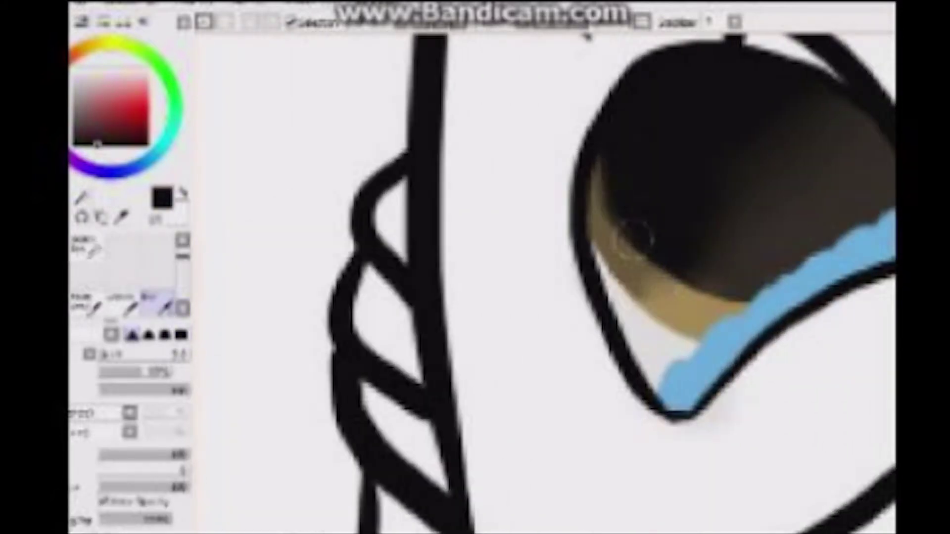
{"action": "mouse_move", "coordinate": [635, 238]}
{"action": "left_mouse_down"}
{"action": "mouse_move", "coordinate": [569, 180]}
{"action": "mouse_move", "coordinate": [600, 186]}
{"action": "left_mouse_up"}
{"action": "scroll", "coordinate": [600, 186], "scroll_direction": "down", "scroll_amount": 3}
{"action": "scroll", "coordinate": [600, 187], "scroll_direction": "up", "scroll_amount": 3}
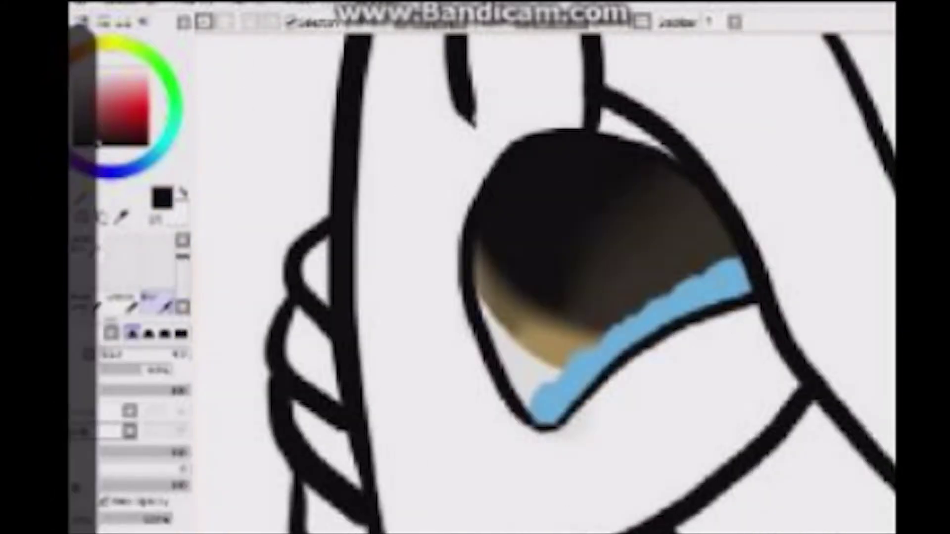
Shade the lower edge of the light blue band with a darker blue and blend it in.
{"action": "key", "text": "e"}
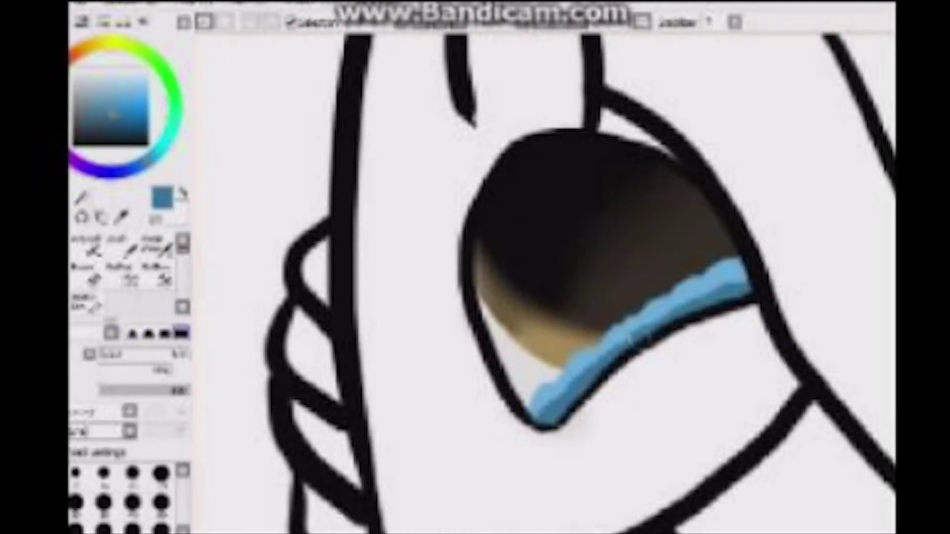
{"action": "key", "text": "b"}
{"action": "scroll", "coordinate": [594, 223], "scroll_direction": "down", "scroll_amount": 3}
{"action": "scroll", "coordinate": [583, 206], "scroll_direction": "up", "scroll_amount": 3}
{"action": "scroll", "coordinate": [583, 205], "scroll_direction": "down", "scroll_amount": 3}
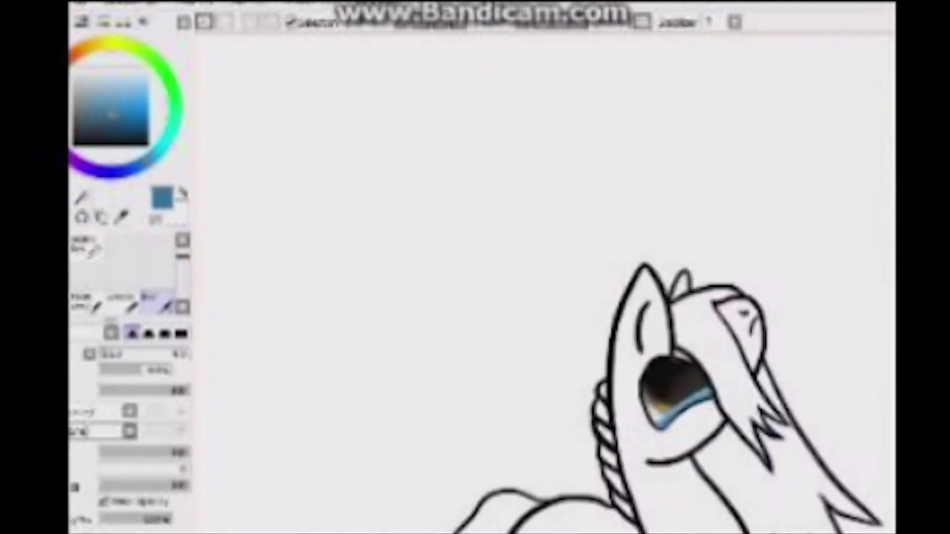
{"action": "scroll", "coordinate": [660, 379], "scroll_direction": "up", "scroll_amount": 3}
Paint several small turquoise teardrops on the cheek below the eye.
{"action": "key", "text": "e"}
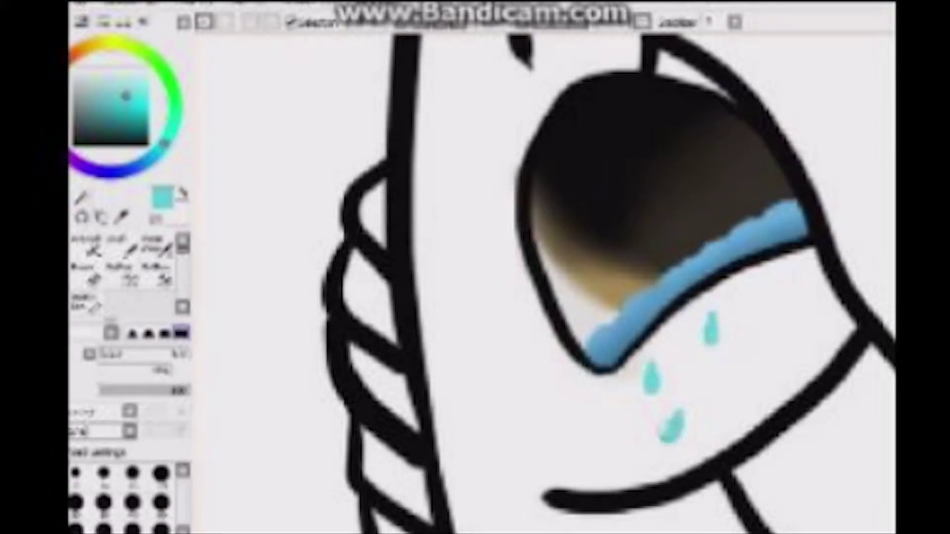
{"action": "left_click_drag", "start_coordinate": [745, 273], "coordinate": [745, 292]}
{"action": "scroll", "coordinate": [722, 329], "scroll_direction": "down", "scroll_amount": 1}
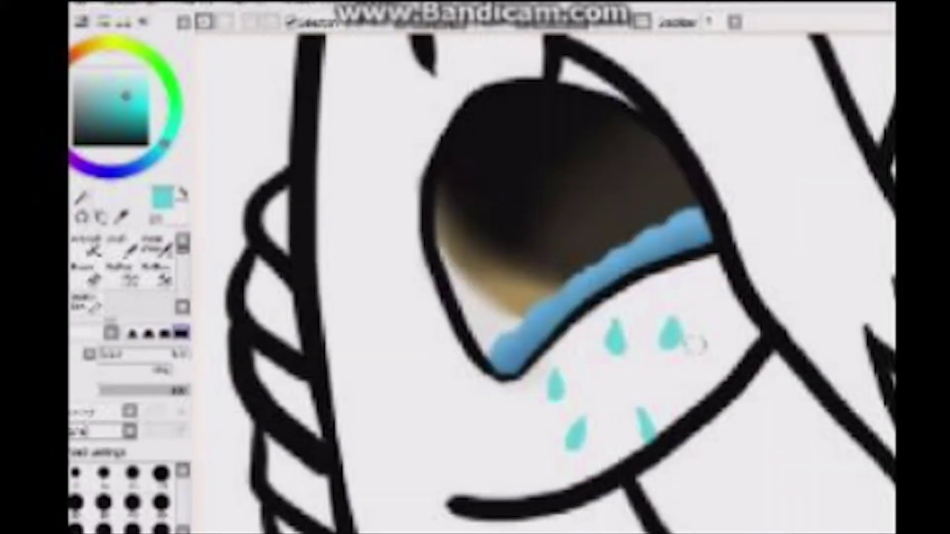
{"action": "left_click_drag", "start_coordinate": [786, 270], "coordinate": [786, 288]}
{"action": "scroll", "coordinate": [694, 340], "scroll_direction": "down", "scroll_amount": 3}
Shade the lower part of each teardrop with dark teal and blend it into the turquoise.
{"action": "scroll", "coordinate": [694, 339], "scroll_direction": "up", "scroll_amount": 4}
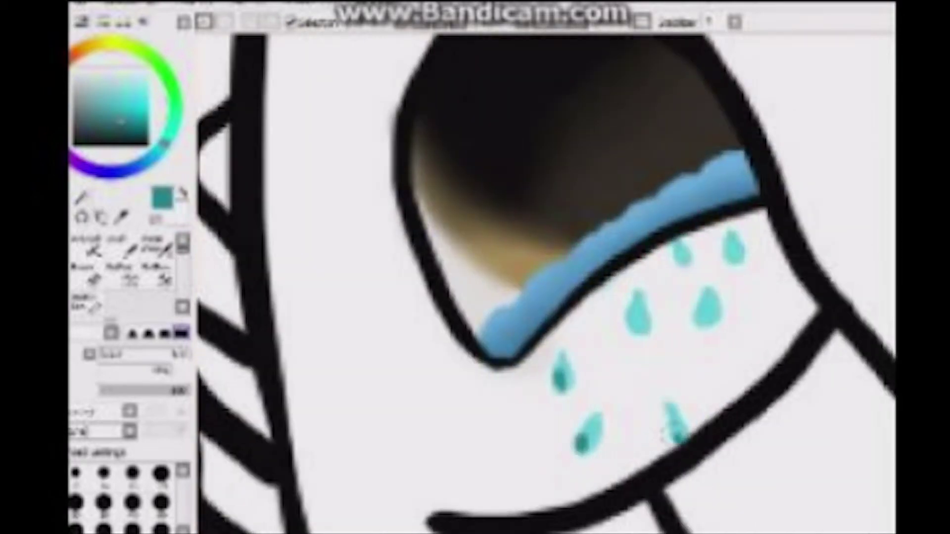
{"action": "key", "text": "b"}
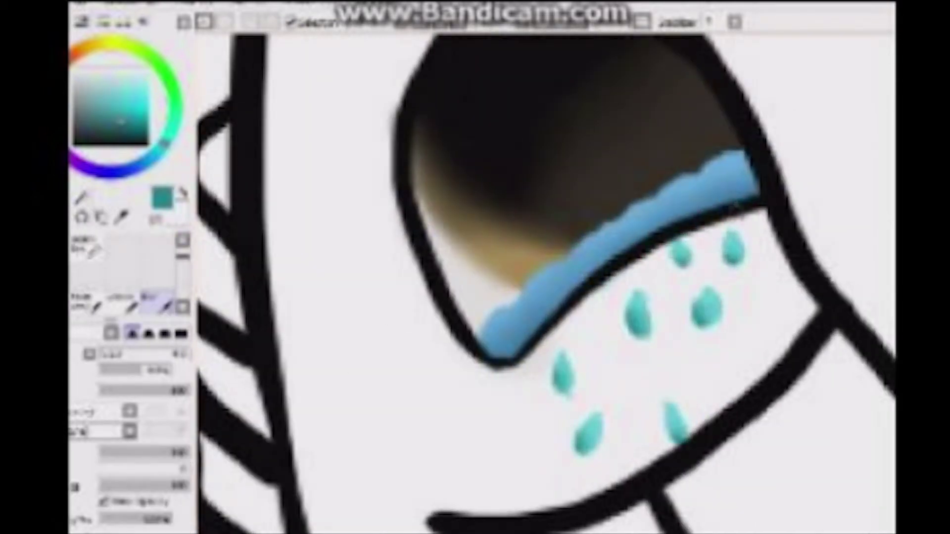
{"action": "scroll", "coordinate": [564, 332], "scroll_direction": "up", "scroll_amount": 2}
{"action": "scroll", "coordinate": [594, 248], "scroll_direction": "down", "scroll_amount": 3}
{"action": "scroll", "coordinate": [593, 248], "scroll_direction": "up", "scroll_amount": 2}
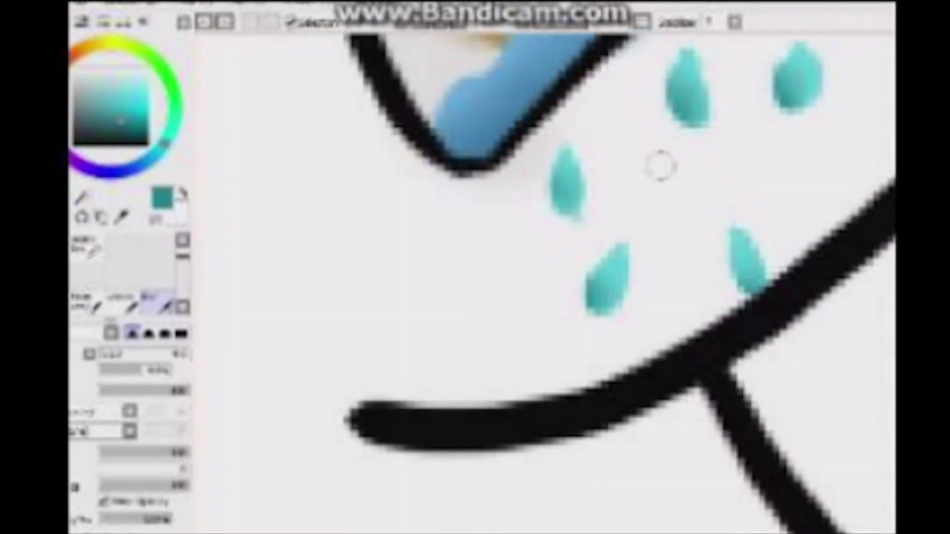
Paint a large white heart-like highlight in the upper iris and a small round one at the tan crescent's lower end.
{"action": "scroll", "coordinate": [545, 282], "scroll_direction": "down", "scroll_amount": 3}
{"action": "scroll", "coordinate": [681, 72], "scroll_direction": "up", "scroll_amount": 3}
{"action": "scroll", "coordinate": [681, 72], "scroll_direction": "down", "scroll_amount": 3}
{"action": "scroll", "coordinate": [663, 197], "scroll_direction": "up", "scroll_amount": 4}
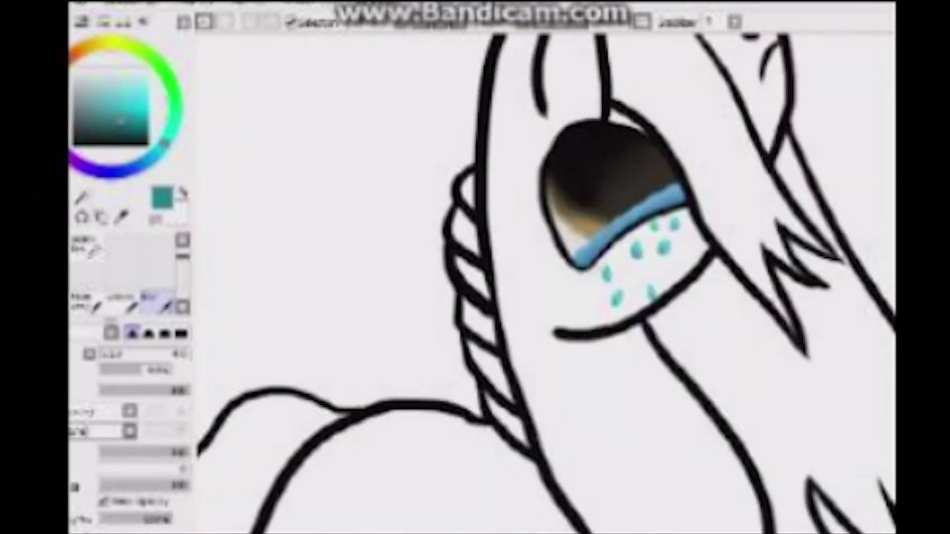
{"action": "key", "text": "x"}
{"action": "left_click_drag", "start_coordinate": [577, 174], "coordinate": [559, 164]}
{"action": "mouse_move", "coordinate": [579, 124]}
{"action": "left_mouse_down"}
{"action": "mouse_move", "coordinate": [564, 184]}
{"action": "mouse_move", "coordinate": [614, 163]}
{"action": "left_mouse_up"}
{"action": "scroll", "coordinate": [609, 173], "scroll_direction": "down", "scroll_amount": 3}
{"action": "scroll", "coordinate": [594, 259], "scroll_direction": "up", "scroll_amount": 3}
{"action": "scroll", "coordinate": [588, 438], "scroll_direction": "down", "scroll_amount": 2}
{"action": "scroll", "coordinate": [545, 396], "scroll_direction": "up", "scroll_amount": 3}
{"action": "key", "text": "x"}
{"action": "scroll", "coordinate": [544, 247], "scroll_direction": "down", "scroll_amount": 2}
{"action": "key", "text": "b"}
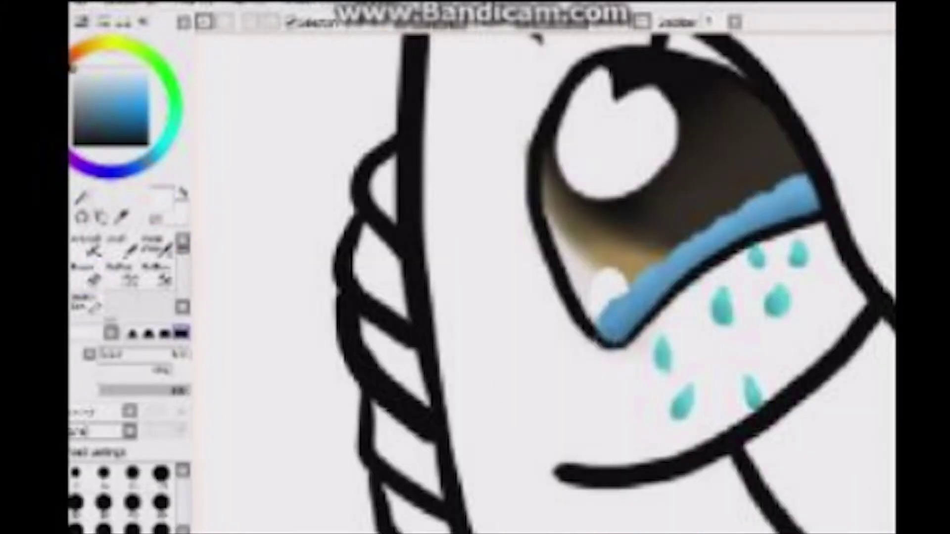
Soften the edges of the white eye highlights by blending them into the surrounding colours.
{"action": "scroll", "coordinate": [594, 296], "scroll_direction": "up", "scroll_amount": 2}
{"action": "scroll", "coordinate": [544, 247], "scroll_direction": "down", "scroll_amount": 3}
{"action": "key", "text": "x"}
{"action": "scroll", "coordinate": [544, 148], "scroll_direction": "up", "scroll_amount": 2}
{"action": "scroll", "coordinate": [544, 247], "scroll_direction": "down", "scroll_amount": 2}
{"action": "scroll", "coordinate": [569, 222], "scroll_direction": "up", "scroll_amount": 2}
Fill the mane section behind the neck with pale blue up to its outline.
{"action": "key", "text": "n"}
{"action": "left_click_drag", "start_coordinate": [435, 149], "coordinate": [530, 393]}
{"action": "left_click", "coordinate": [147, 89]}
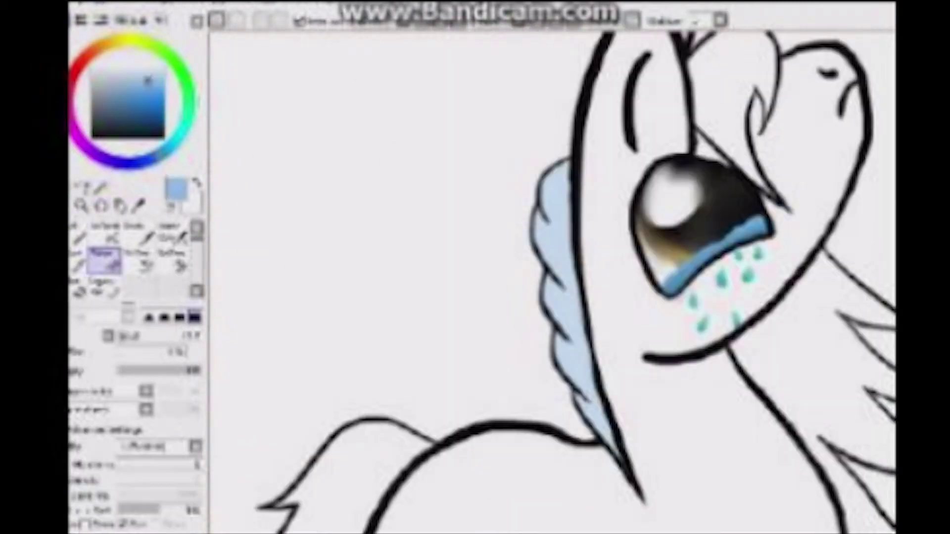
Paint medium blue over the lower end of the mane behind the neck and blend it upward.
{"action": "left_click_drag", "start_coordinate": [564, 302], "coordinate": [579, 376]}
{"action": "key", "text": "ctrl+z"}
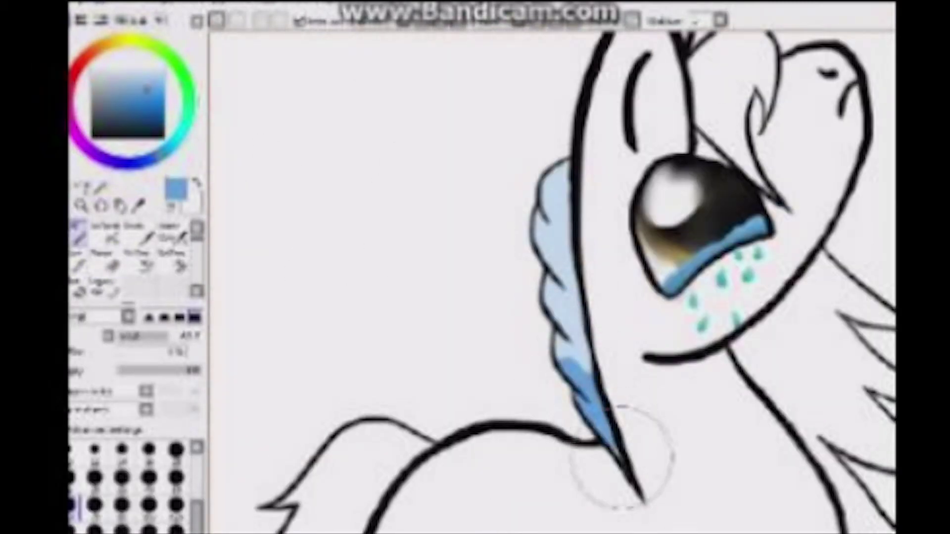
{"action": "scroll", "coordinate": [594, 386], "scroll_direction": "down", "scroll_amount": 2}
{"action": "key", "text": "b"}
{"action": "left_click_drag", "start_coordinate": [604, 312], "coordinate": [598, 277]}
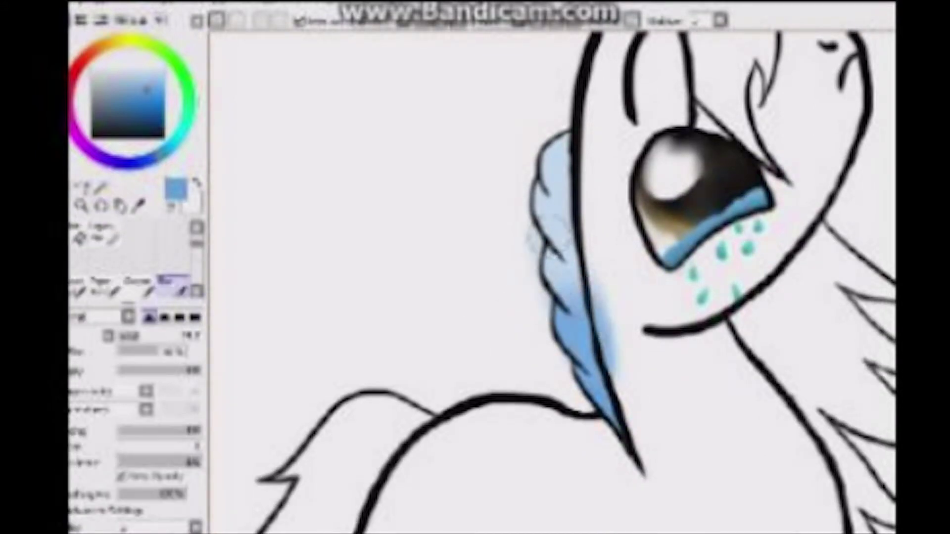
Erase the blended blue that spills outside the outline of the mane behind the neck.
{"action": "key", "text": "n"}
{"action": "scroll", "coordinate": [544, 247], "scroll_direction": "up", "scroll_amount": 2}
{"action": "scroll", "coordinate": [544, 247], "scroll_direction": "down", "scroll_amount": 3}
{"action": "scroll", "coordinate": [544, 247], "scroll_direction": "up", "scroll_amount": 2}
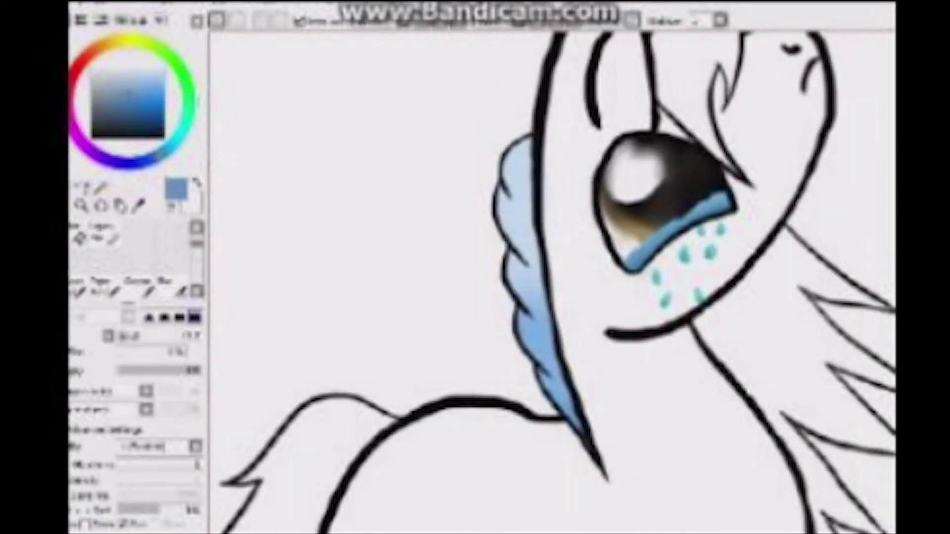
Draw thin muted blue hair strands along the mane behind the neck.
{"action": "key", "text": "b"}
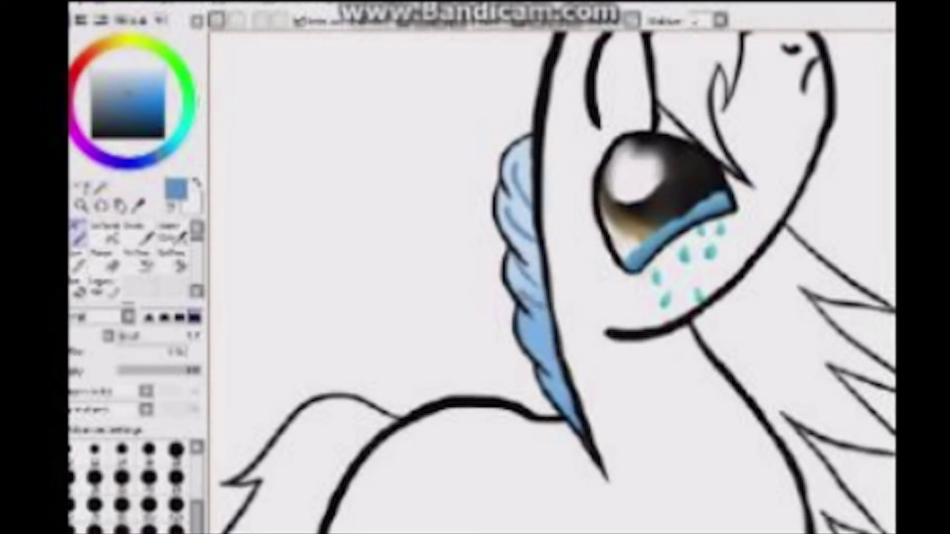
{"action": "scroll", "coordinate": [564, 267], "scroll_direction": "up", "scroll_amount": 2}
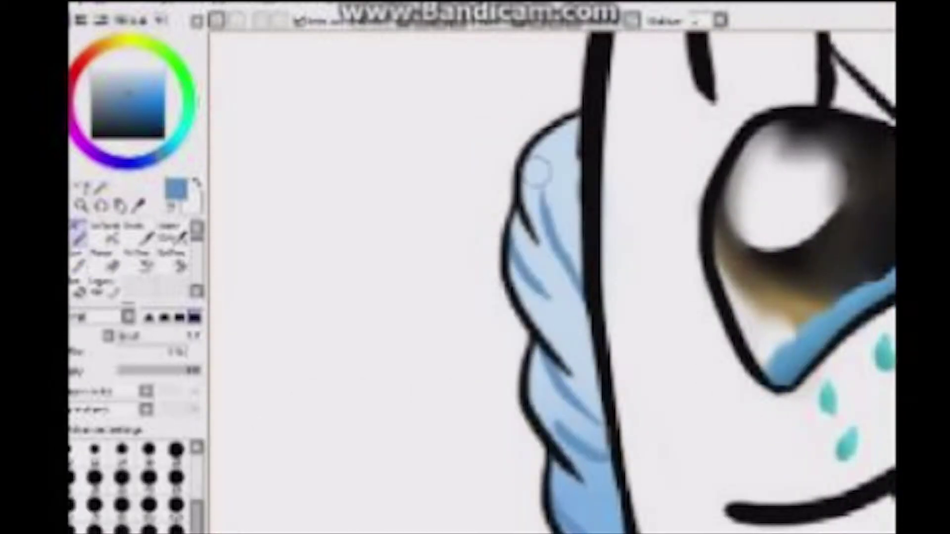
{"action": "scroll", "coordinate": [538, 170], "scroll_direction": "down", "scroll_amount": 3}
Colour the tail pale blue with a medium blue upper part and blend the two tones.
{"action": "scroll", "coordinate": [509, 271], "scroll_direction": "up", "scroll_amount": 2}
{"action": "mouse_move", "coordinate": [554, 198]}
{"action": "left_mouse_down"}
{"action": "mouse_move", "coordinate": [485, 322]}
{"action": "mouse_move", "coordinate": [641, 297]}
{"action": "mouse_move", "coordinate": [700, 202]}
{"action": "mouse_move", "coordinate": [656, 109]}
{"action": "left_mouse_up"}
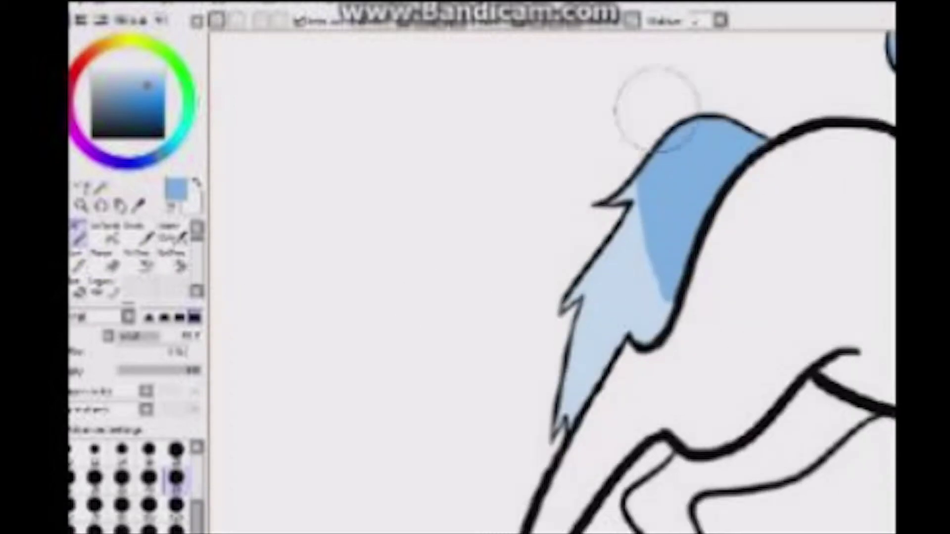
{"action": "key", "text": "b"}
{"action": "scroll", "coordinate": [666, 174], "scroll_direction": "up", "scroll_amount": 2}
{"action": "scroll", "coordinate": [618, 269], "scroll_direction": "down", "scroll_amount": 2}
{"action": "left_click_drag", "start_coordinate": [628, 388], "coordinate": [309, 533]}
{"action": "left_click_drag", "start_coordinate": [535, 161], "coordinate": [721, 77]}
{"action": "key", "text": "ctrl+z"}
{"action": "key", "text": "ctrl+y"}
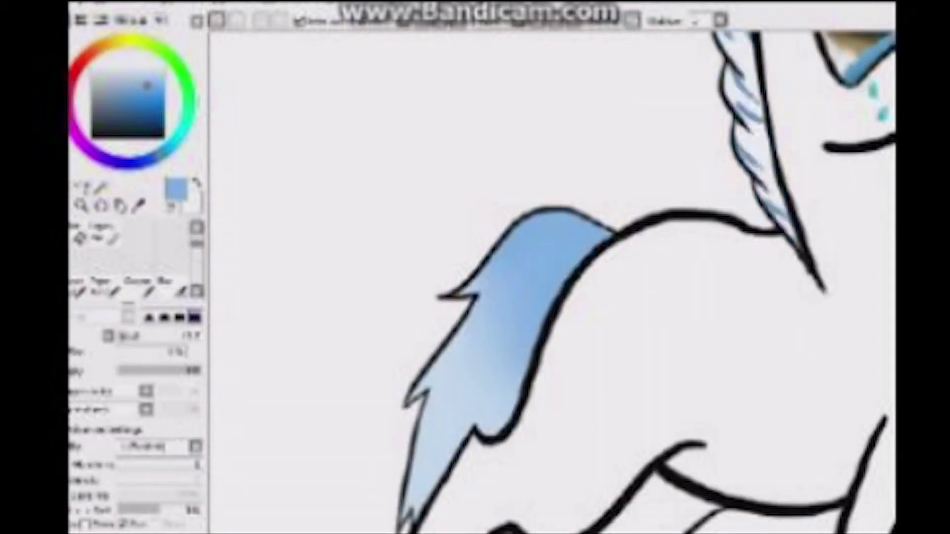
Draw muted blue hair strands down the tail and erase what spills over its outline.
{"action": "scroll", "coordinate": [552, 282], "scroll_direction": "up", "scroll_amount": 2}
{"action": "scroll", "coordinate": [322, 229], "scroll_direction": "down", "scroll_amount": 3}
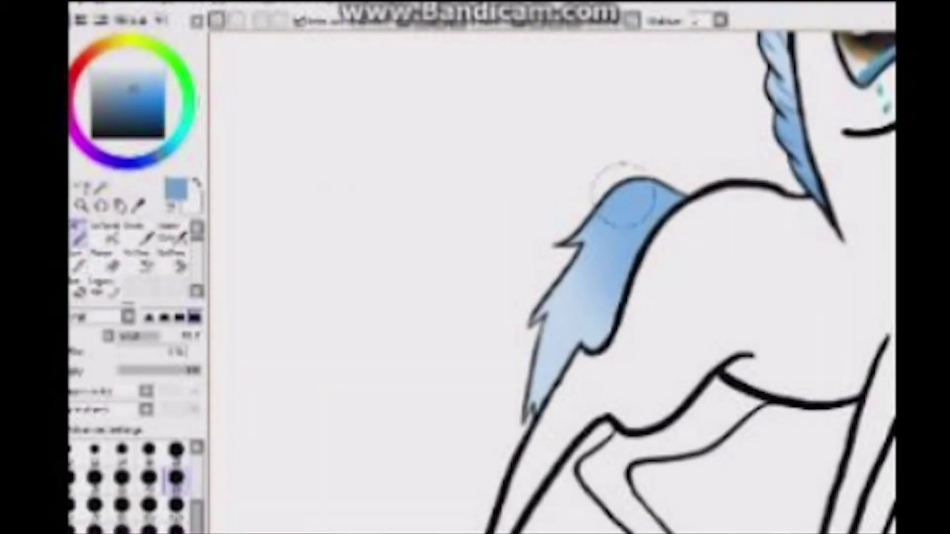
{"action": "scroll", "coordinate": [593, 250], "scroll_direction": "up", "scroll_amount": 2}
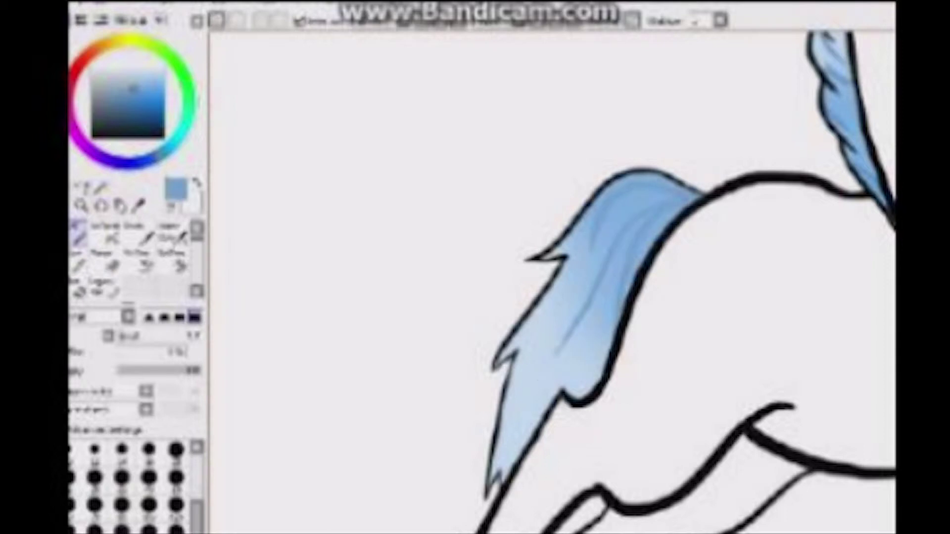
{"action": "left_click_drag", "start_coordinate": [613, 297], "coordinate": [585, 364]}
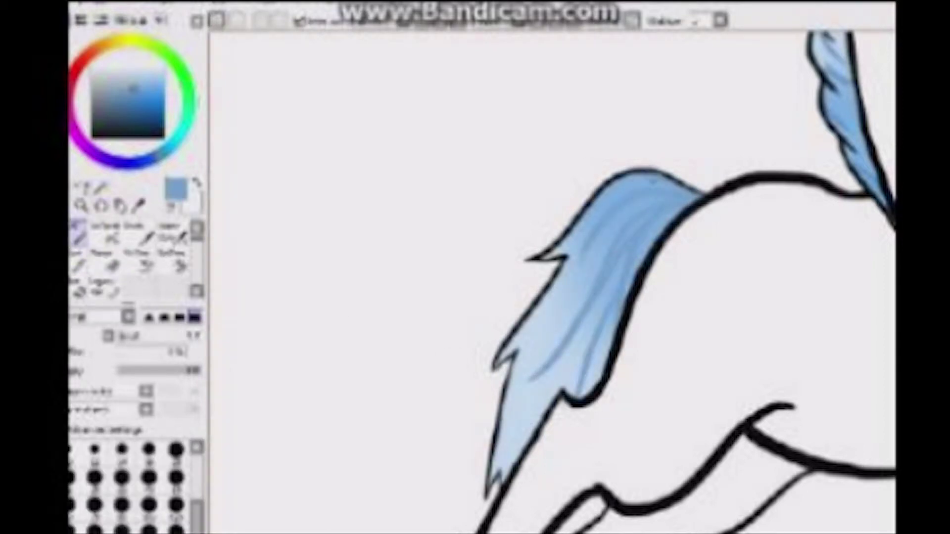
{"action": "scroll", "coordinate": [512, 377], "scroll_direction": "down", "scroll_amount": 1}
{"action": "scroll", "coordinate": [552, 281], "scroll_direction": "down", "scroll_amount": 2}
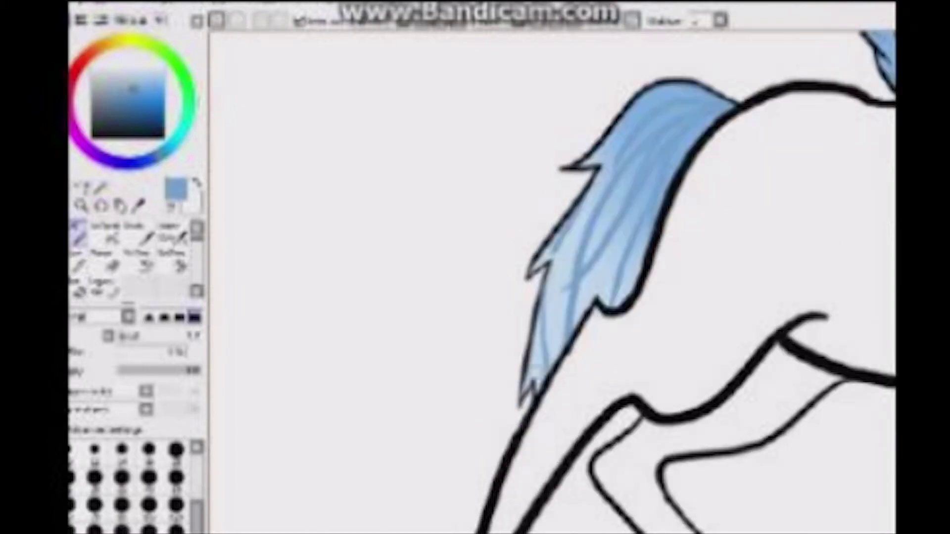
{"action": "left_click", "coordinate": [102, 260]}
{"action": "scroll", "coordinate": [705, 281], "scroll_direction": "down", "scroll_amount": 1}
{"action": "left_click_drag", "start_coordinate": [702, 212], "coordinate": [593, 396]}
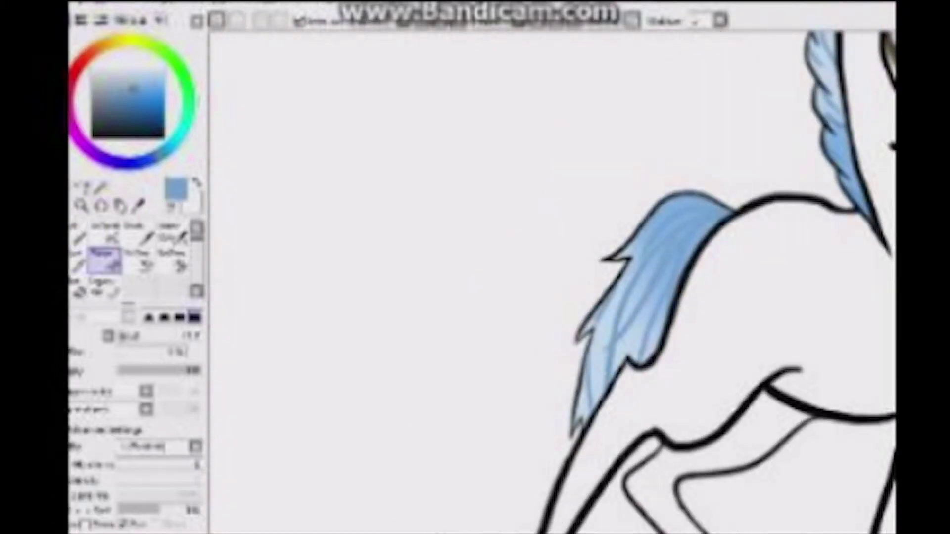
Deepen the tail's hair strands with a darker blue and clean up the edges with the eraser.
{"action": "left_click", "coordinate": [173, 281]}
{"action": "scroll", "coordinate": [500, 272], "scroll_direction": "down", "scroll_amount": 1}
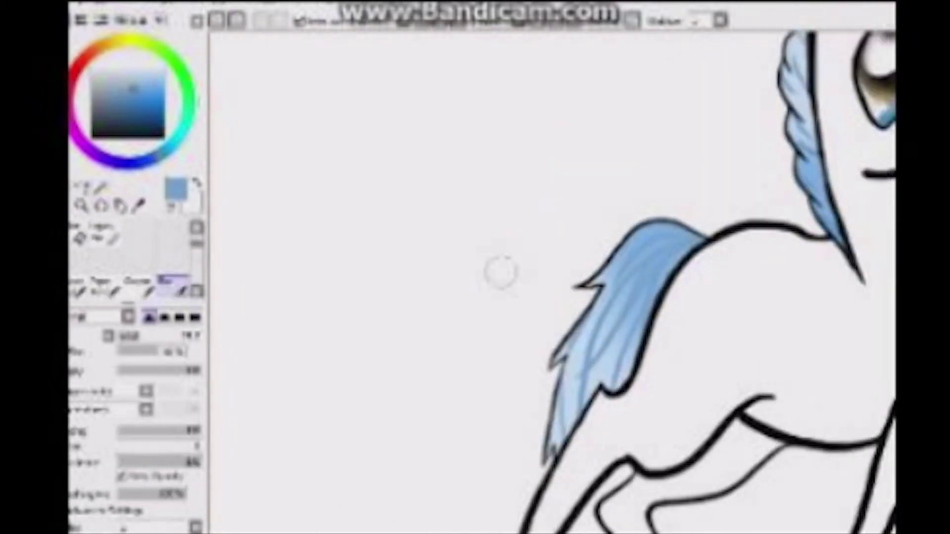
{"action": "left_click", "coordinate": [79, 228]}
{"action": "scroll", "coordinate": [538, 293], "scroll_direction": "up", "scroll_amount": 1}
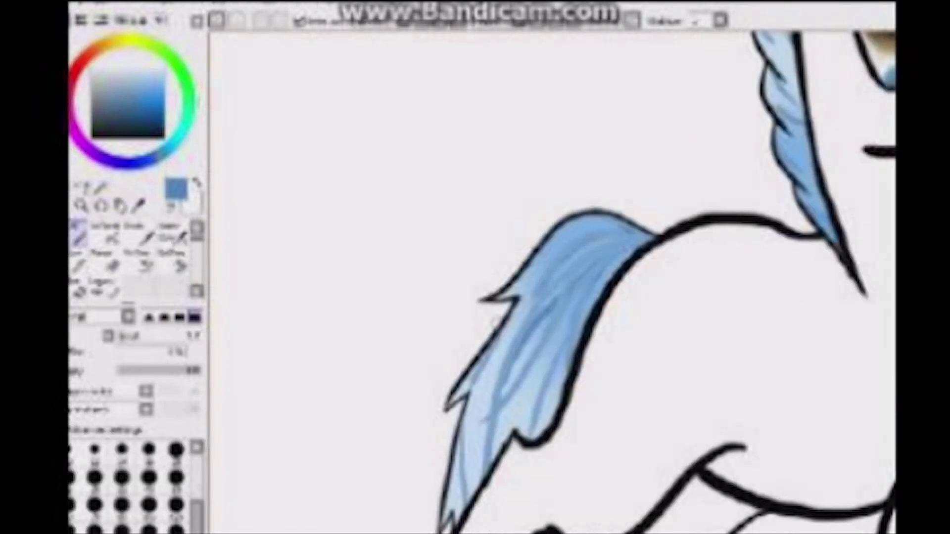
{"action": "left_click", "coordinate": [103, 259]}
{"action": "scroll", "coordinate": [572, 195], "scroll_direction": "down", "scroll_amount": 2}
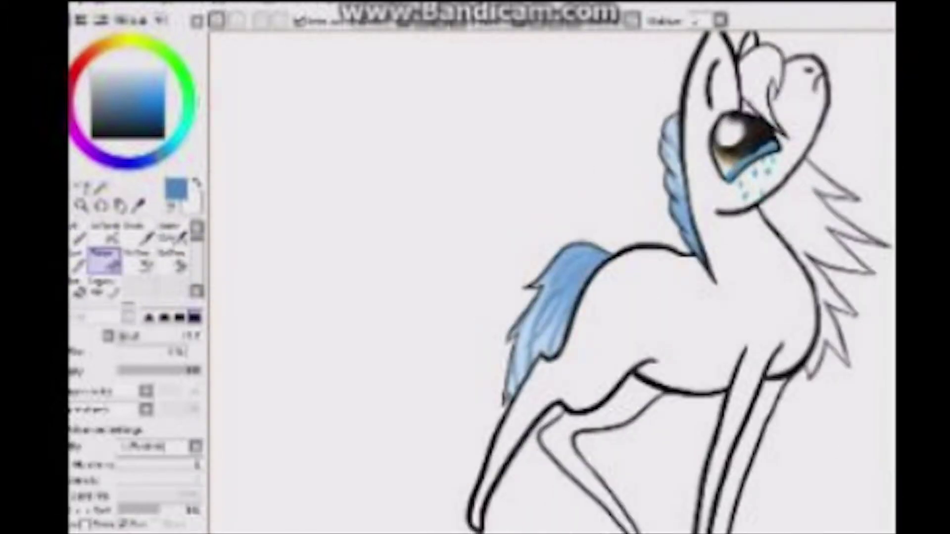
Colour the forelock pale blue with a medium blue lower part and blend the two tones.
{"action": "scroll", "coordinate": [319, 205], "scroll_direction": "up", "scroll_amount": 2}
{"action": "left_click", "coordinate": [87, 233]}
{"action": "left_click", "coordinate": [147, 85]}
{"action": "mouse_move", "coordinate": [653, 114]}
{"action": "left_mouse_down"}
{"action": "mouse_move", "coordinate": [682, 198]}
{"action": "mouse_move", "coordinate": [643, 247]}
{"action": "left_mouse_up"}
{"action": "scroll", "coordinate": [544, 247], "scroll_direction": "down", "scroll_amount": 2}
{"action": "scroll", "coordinate": [446, 277], "scroll_direction": "up", "scroll_amount": 2}
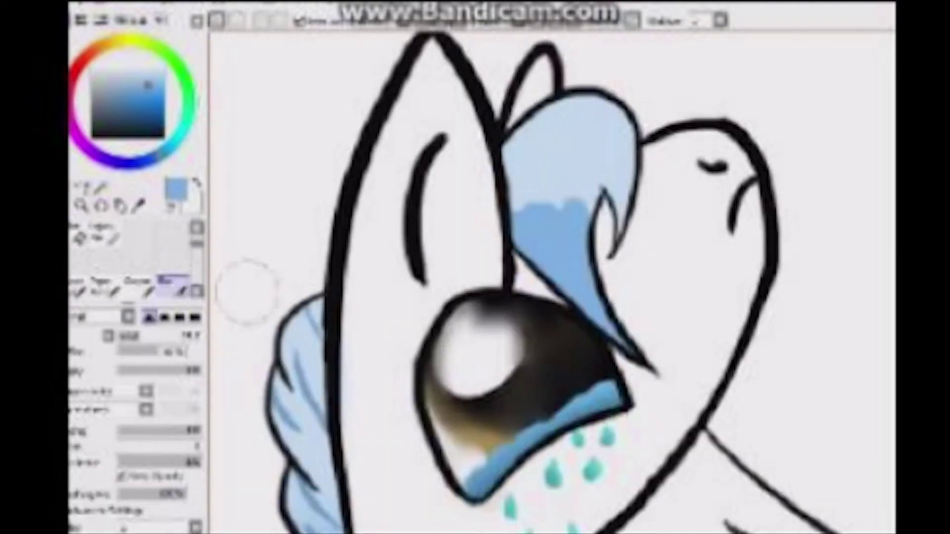
{"action": "left_click", "coordinate": [149, 289]}
{"action": "scroll", "coordinate": [445, 309], "scroll_direction": "up", "scroll_amount": 1}
Draw curved muted blue hair strands across the forelock and switch to the eraser for cleaning its edges.
{"action": "left_click", "coordinate": [76, 232]}
{"action": "left_click", "coordinate": [128, 91]}
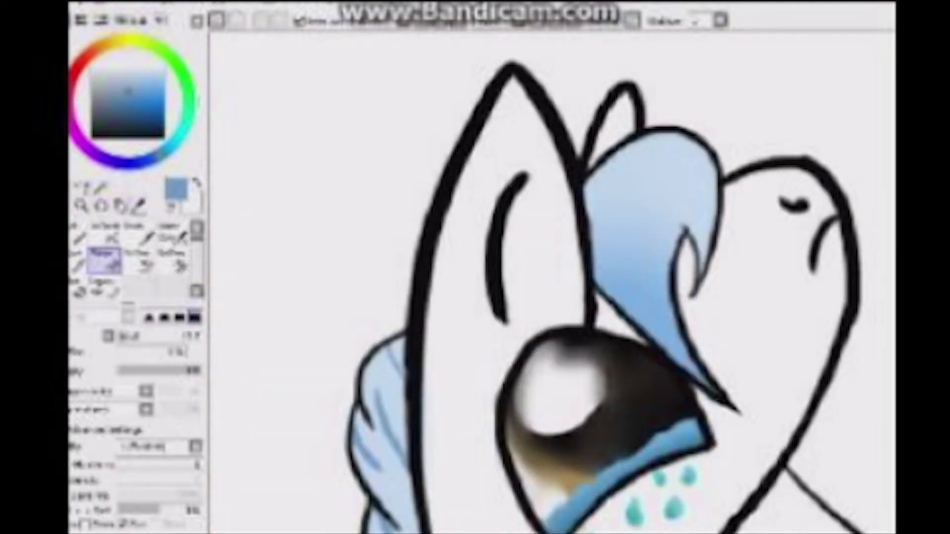
{"action": "left_click_drag", "start_coordinate": [594, 201], "coordinate": [658, 159]}
{"action": "key", "text": "e"}
{"action": "key", "text": "b"}
{"action": "left_click_drag", "start_coordinate": [594, 238], "coordinate": [619, 292]}
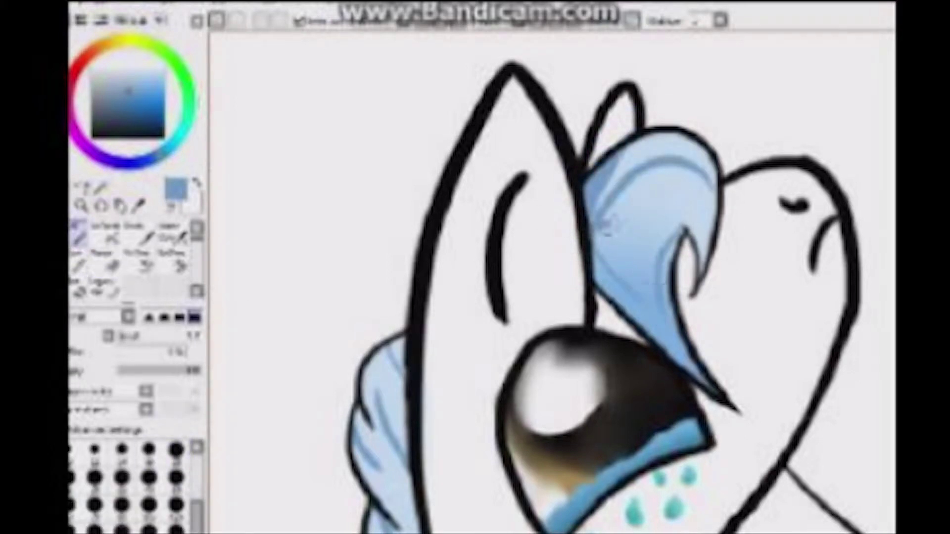
{"action": "key", "text": "c"}
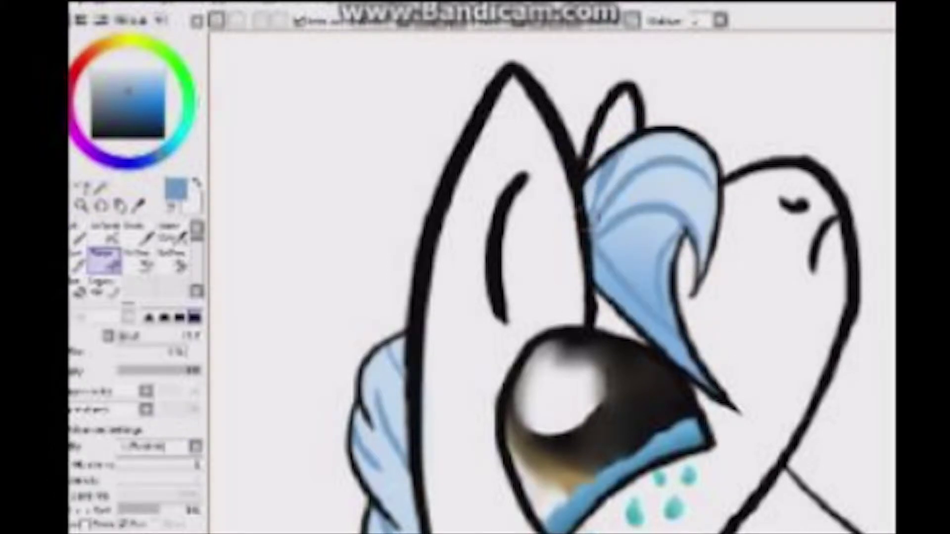
Deepen the forelock's curved hair strands with a darker blue and clean up the edges.
{"action": "scroll", "coordinate": [134, 259], "scroll_direction": "down", "scroll_amount": 2}
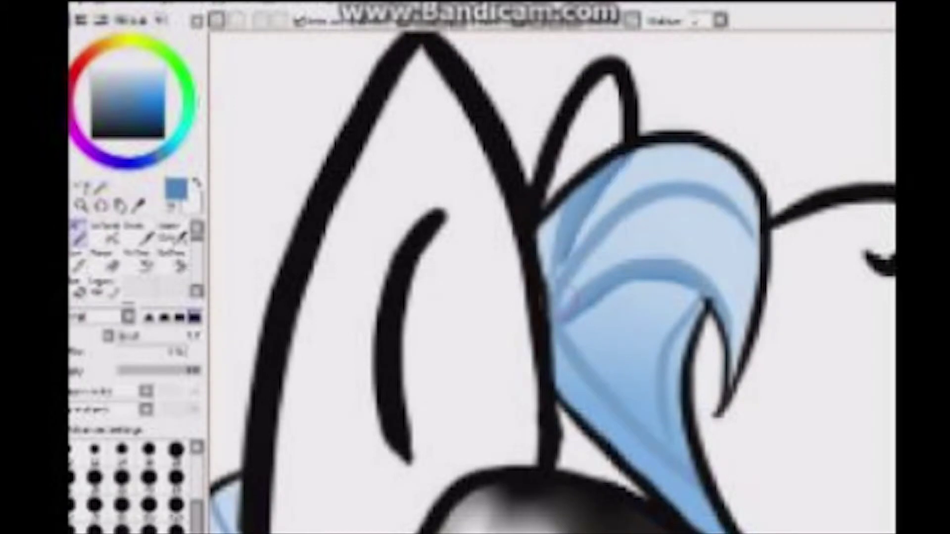
{"action": "scroll", "coordinate": [573, 267], "scroll_direction": "down", "scroll_amount": 3}
{"action": "scroll", "coordinate": [574, 267], "scroll_direction": "up", "scroll_amount": 1}
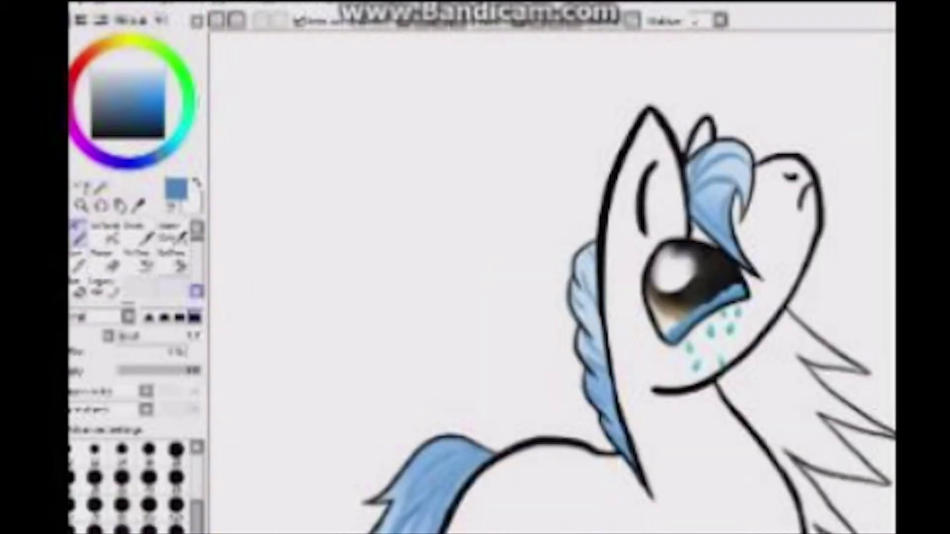
{"action": "scroll", "coordinate": [628, 317], "scroll_direction": "down", "scroll_amount": 1}
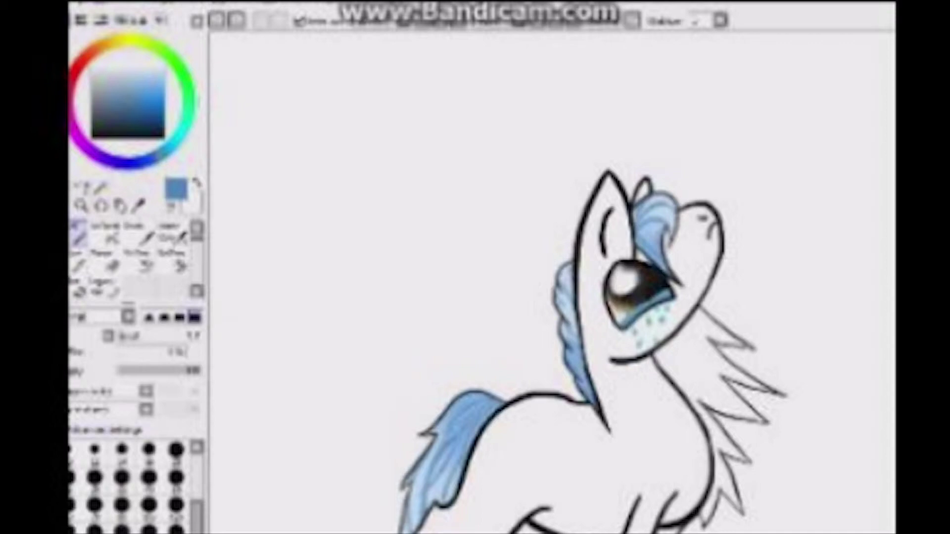
{"action": "scroll", "coordinate": [497, 322], "scroll_direction": "up", "scroll_amount": 1}
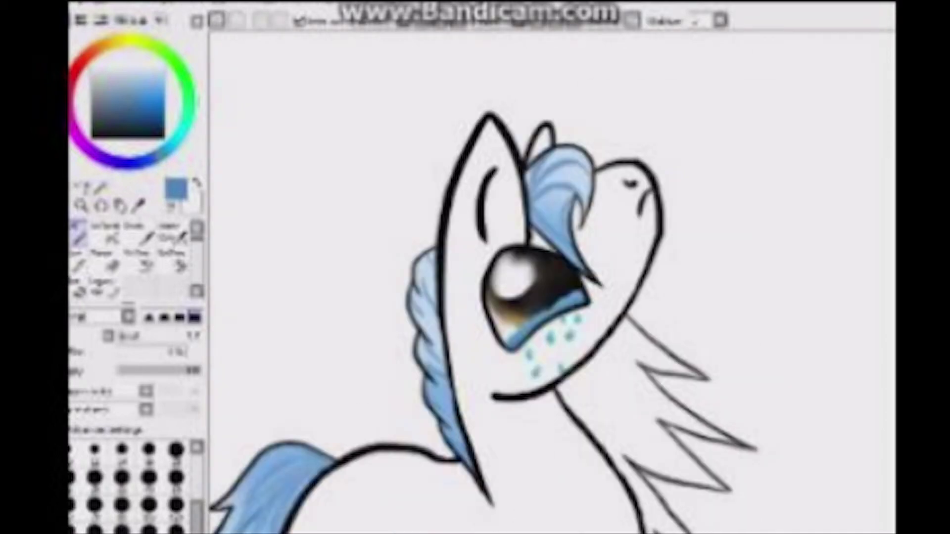
Colour the spiky hair in front of the neck and chest pale blue, keeping inside its outline.
{"action": "left_click_drag", "start_coordinate": [544, 347], "coordinate": [460, 208]}
{"action": "left_click_drag", "start_coordinate": [584, 207], "coordinate": [658, 346]}
{"action": "left_click_drag", "start_coordinate": [554, 356], "coordinate": [594, 509]}
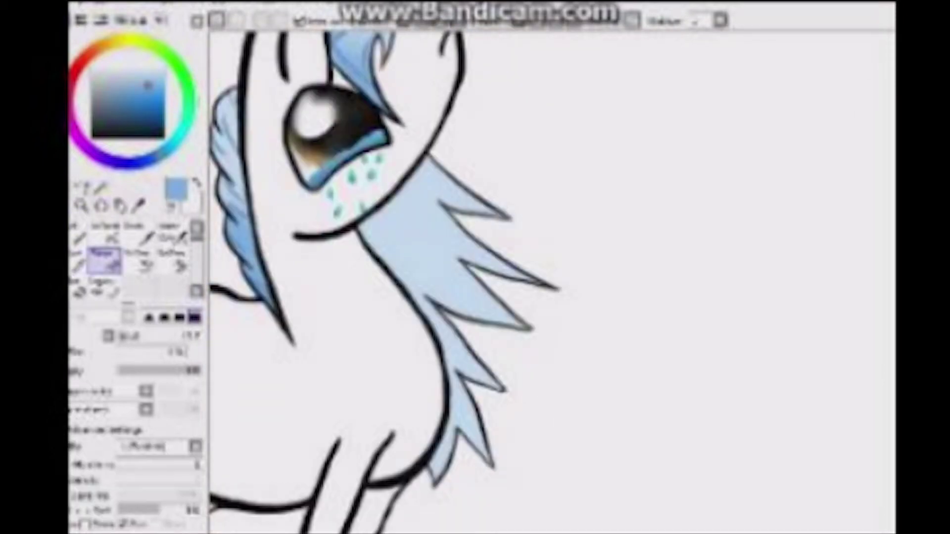
Paint the lower part of the spiky front hair medium blue and blend it into the pale upper part.
{"action": "key", "text": "n"}
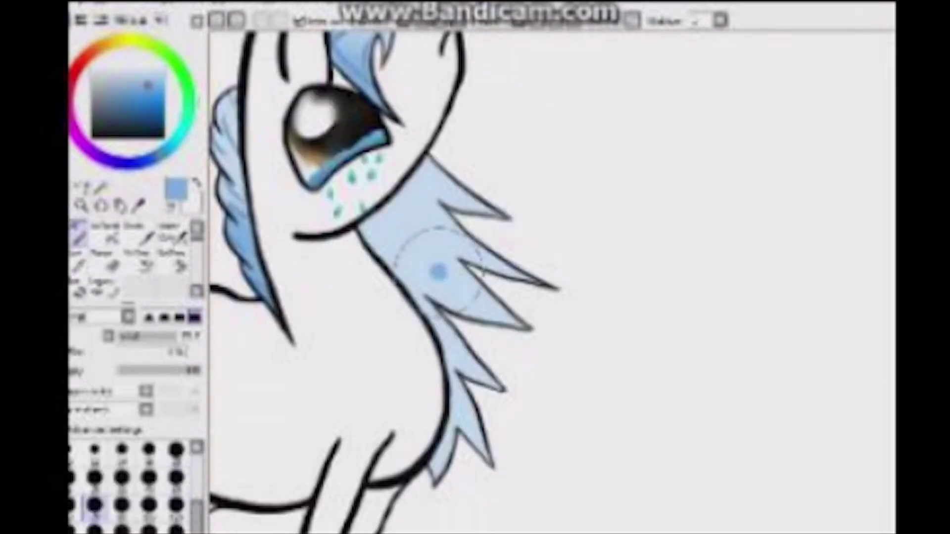
{"action": "left_click_drag", "start_coordinate": [425, 291], "coordinate": [512, 447]}
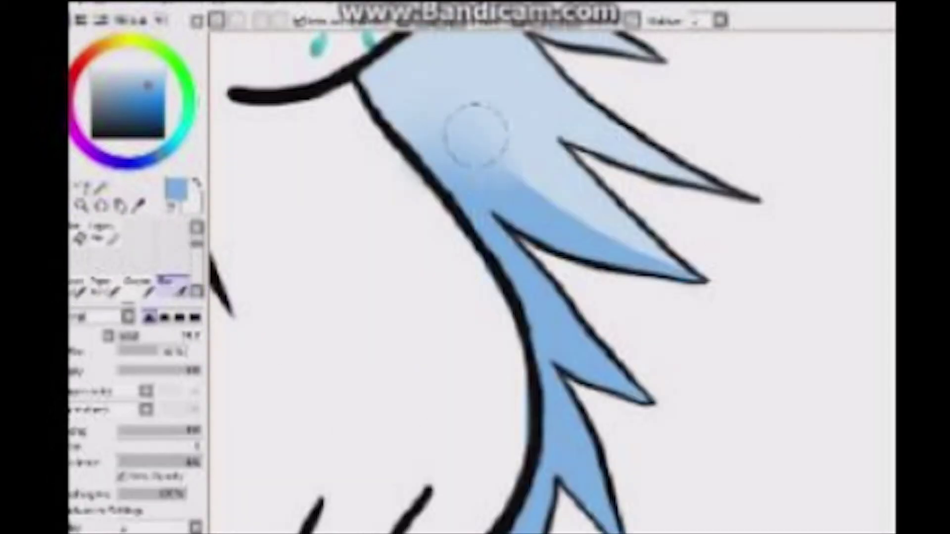
{"action": "mouse_move", "coordinate": [643, 287]}
{"action": "left_mouse_down"}
{"action": "mouse_move", "coordinate": [712, 327]}
{"action": "mouse_move", "coordinate": [658, 353]}
{"action": "left_mouse_up"}
{"action": "scroll", "coordinate": [673, 303], "scroll_direction": "up", "scroll_amount": 2}
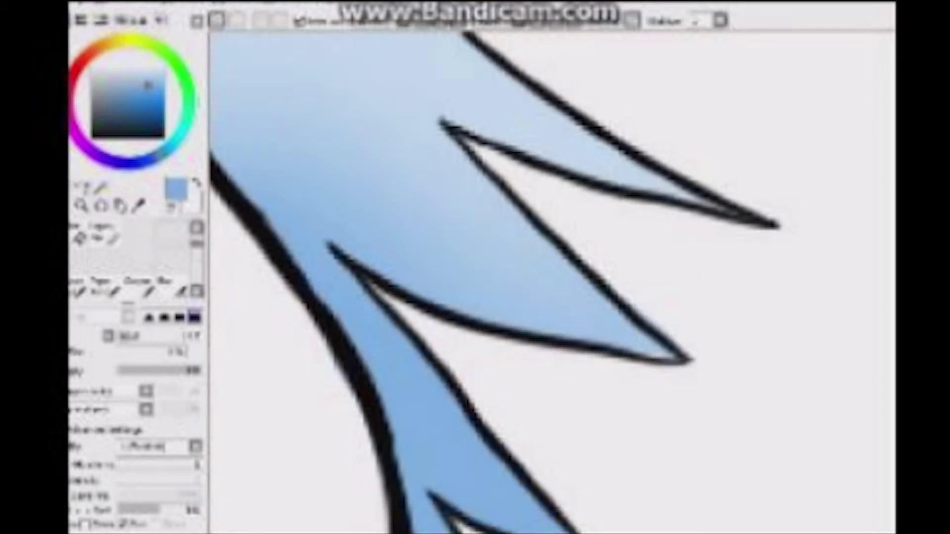
Clean the blue spilling past the outline around the front hair's pointed tips.
{"action": "left_click_drag", "start_coordinate": [657, 371], "coordinate": [537, 381]}
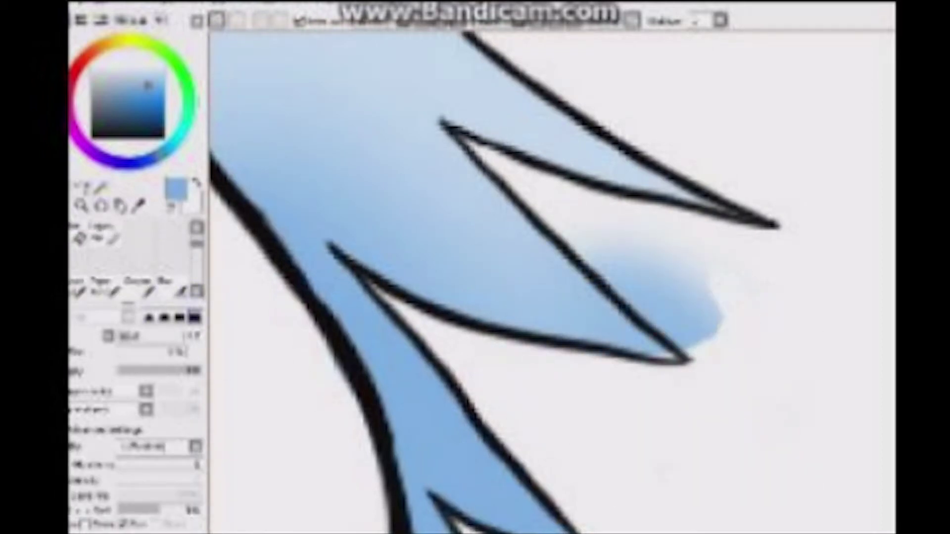
{"action": "left_click_drag", "start_coordinate": [722, 390], "coordinate": [653, 478]}
{"action": "key", "text": "ctrl+z"}
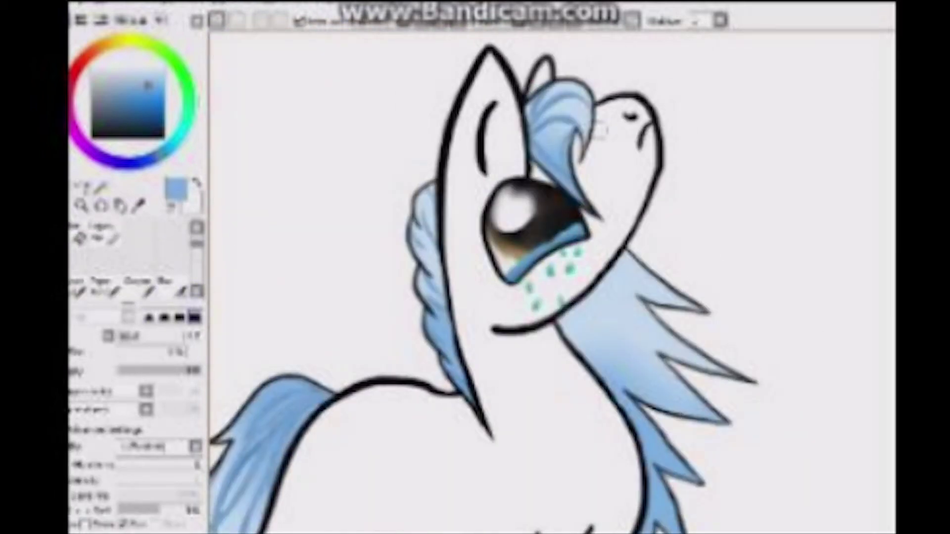
Draw long muted blue hair strands across the spiky front hair, reworking the first short ones.
{"action": "scroll", "coordinate": [494, 267], "scroll_direction": "up", "scroll_amount": 3}
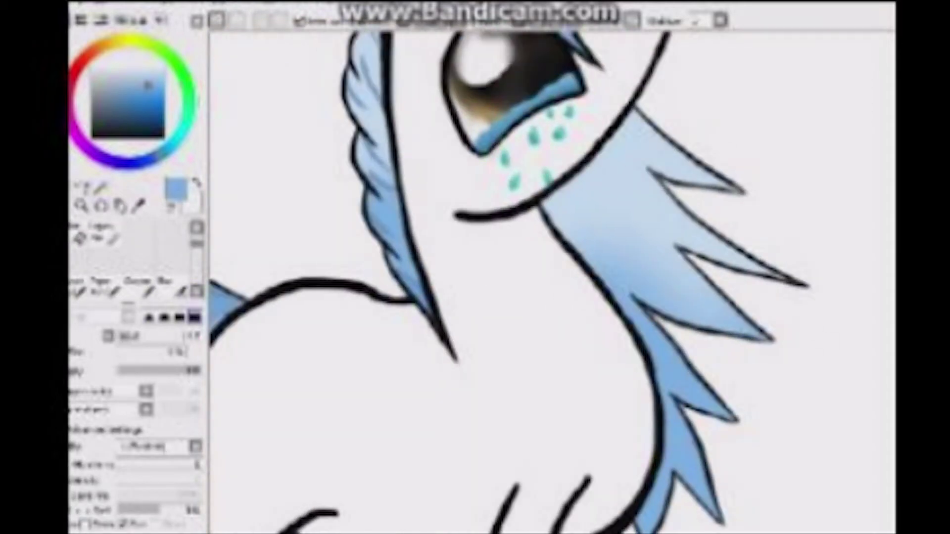
{"action": "key", "text": "b"}
{"action": "left_click_drag", "start_coordinate": [594, 159], "coordinate": [663, 196]}
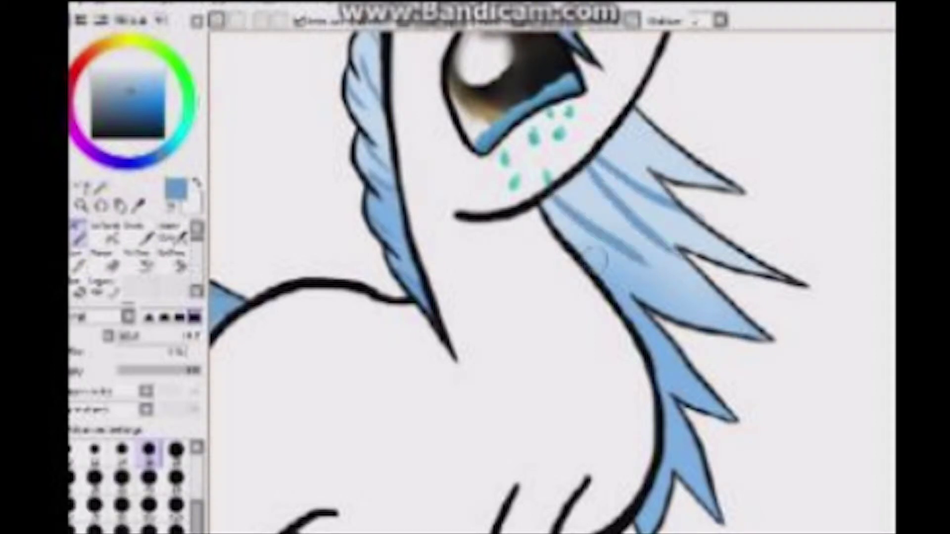
{"action": "scroll", "coordinate": [674, 250], "scroll_direction": "down", "scroll_amount": 3}
{"action": "scroll", "coordinate": [674, 250], "scroll_direction": "up", "scroll_amount": 3}
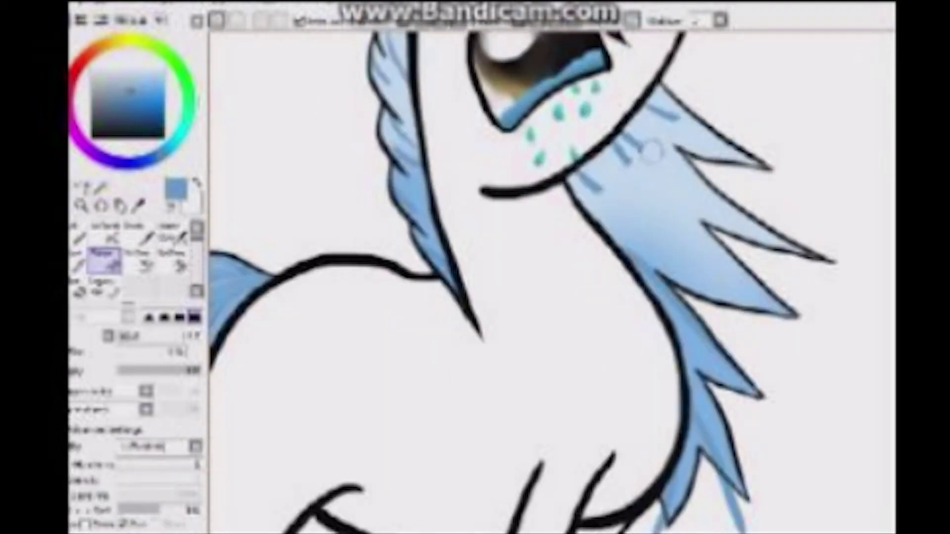
{"action": "left_click_drag", "start_coordinate": [576, 194], "coordinate": [777, 267]}
{"action": "scroll", "coordinate": [641, 129], "scroll_direction": "down", "scroll_amount": 2}
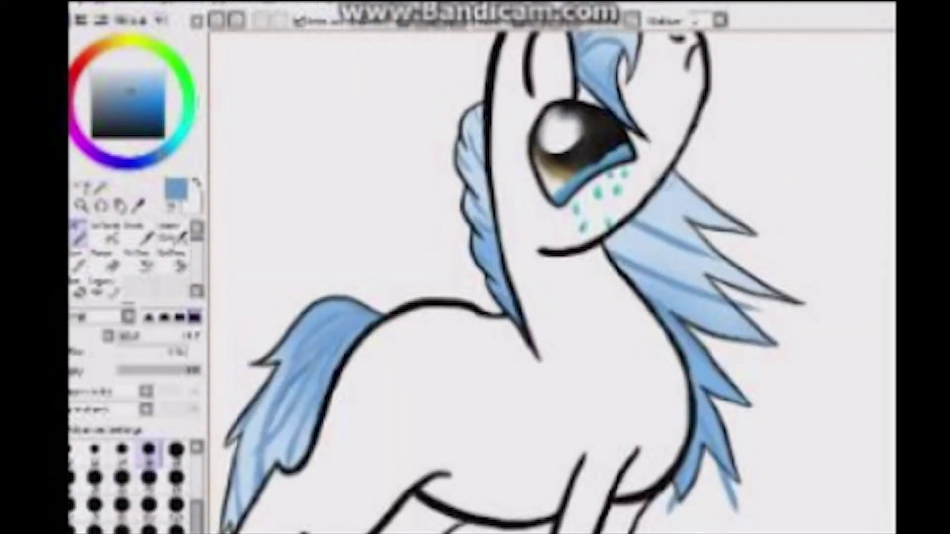
Erase the strand ends that spill over the front hair's outline.
{"action": "key", "text": "e"}
{"action": "scroll", "coordinate": [502, 282], "scroll_direction": "down", "scroll_amount": 3}
{"action": "scroll", "coordinate": [502, 282], "scroll_direction": "up", "scroll_amount": 3}
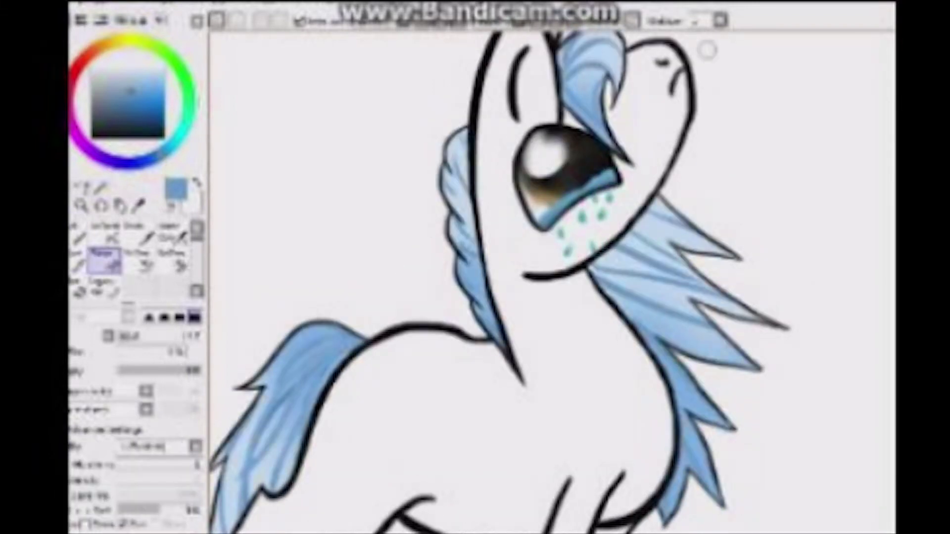
Refine the front hair's strands with darker and greyish blue strokes down to the lower spikes.
{"action": "scroll", "coordinate": [500, 280], "scroll_direction": "right", "scroll_amount": 2}
{"action": "key", "text": "n"}
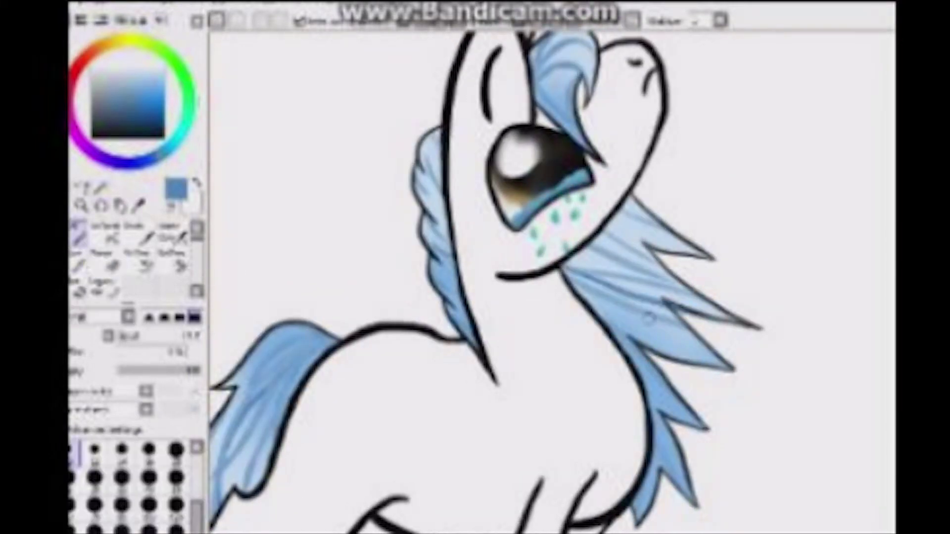
{"action": "left_click_drag", "start_coordinate": [596, 255], "coordinate": [630, 297]}
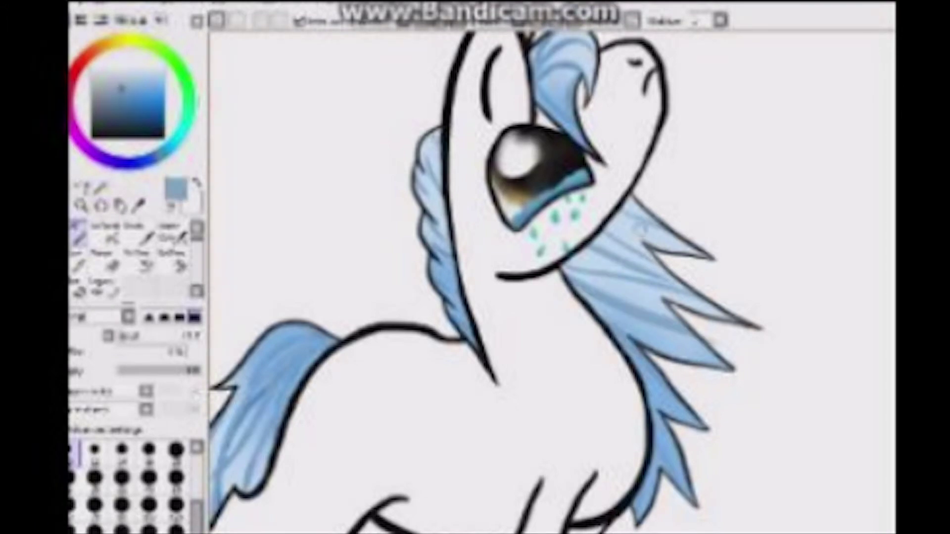
{"action": "scroll", "coordinate": [695, 394], "scroll_direction": "up", "scroll_amount": 3}
{"action": "scroll", "coordinate": [493, 151], "scroll_direction": "left", "scroll_amount": 3}
{"action": "scroll", "coordinate": [405, 348], "scroll_direction": "up", "scroll_amount": 3}
{"action": "scroll", "coordinate": [406, 349], "scroll_direction": "right", "scroll_amount": 4}
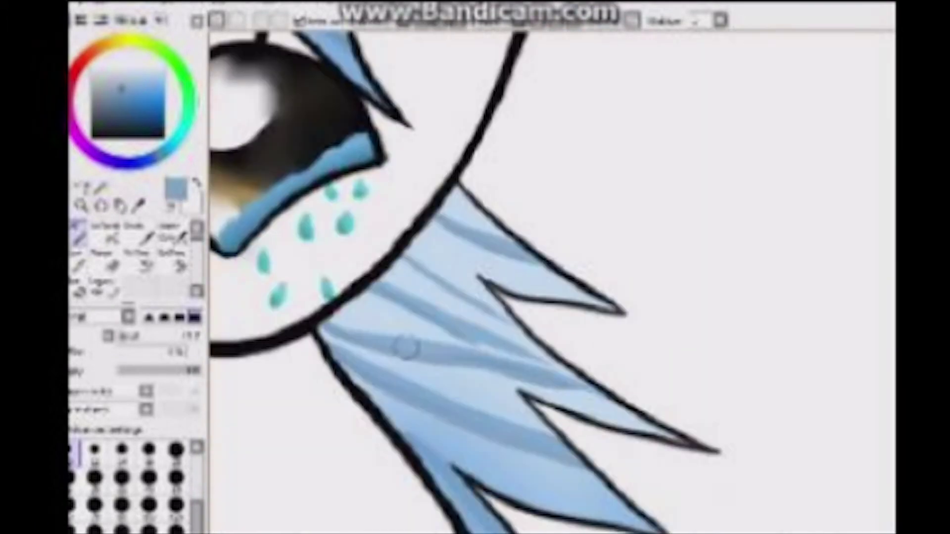
{"action": "scroll", "coordinate": [591, 255], "scroll_direction": "down", "scroll_amount": 4}
{"action": "scroll", "coordinate": [591, 255], "scroll_direction": "up", "scroll_amount": 3}
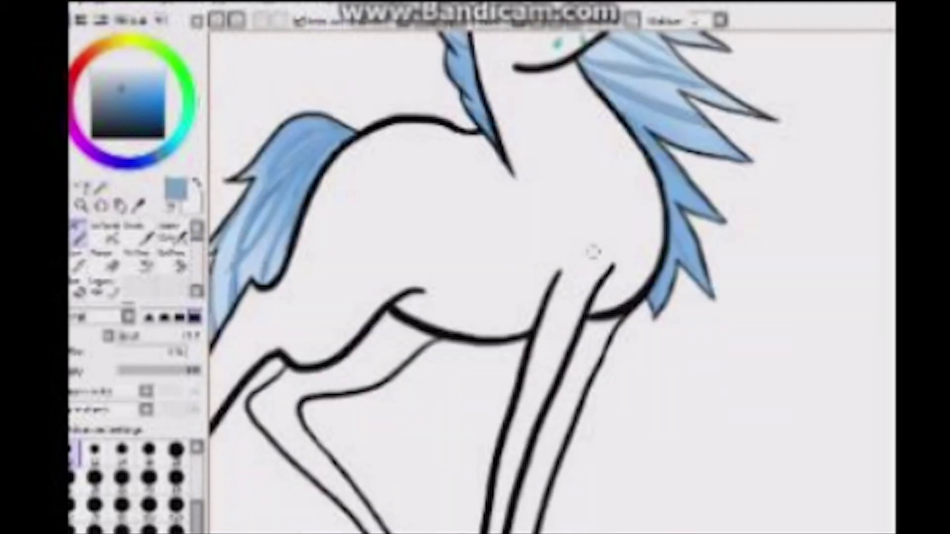
{"action": "scroll", "coordinate": [550, 281], "scroll_direction": "down", "scroll_amount": 1}
{"action": "scroll", "coordinate": [550, 281], "scroll_direction": "up", "scroll_amount": 5}
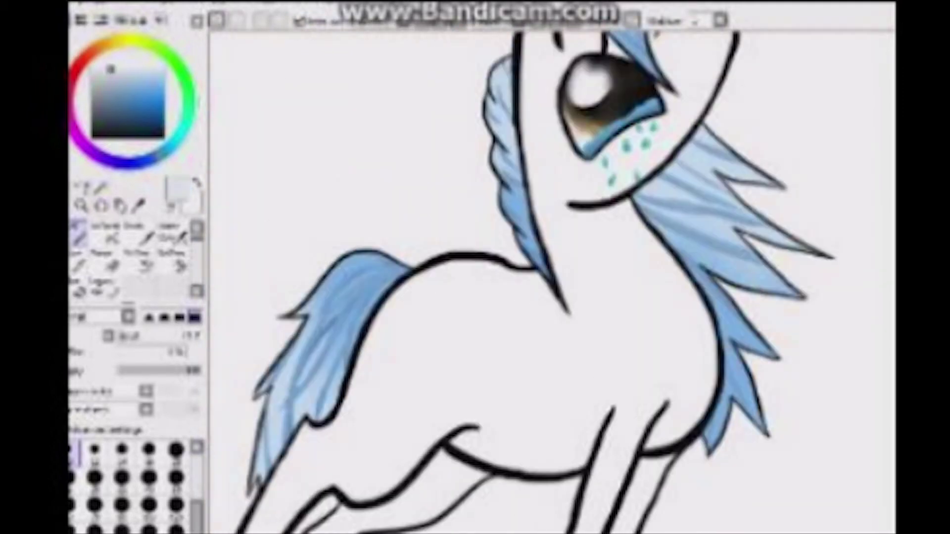
{"action": "key", "text": "e"}
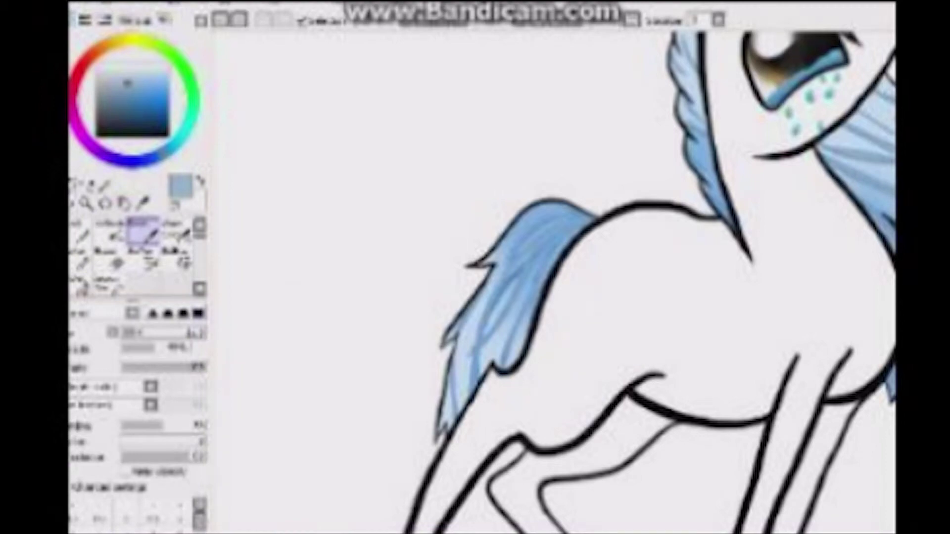
Paint pale greyish-blue shadows along the back, below the tail and on the far hind leg.
{"action": "scroll", "coordinate": [639, 281], "scroll_direction": "down", "scroll_amount": 1}
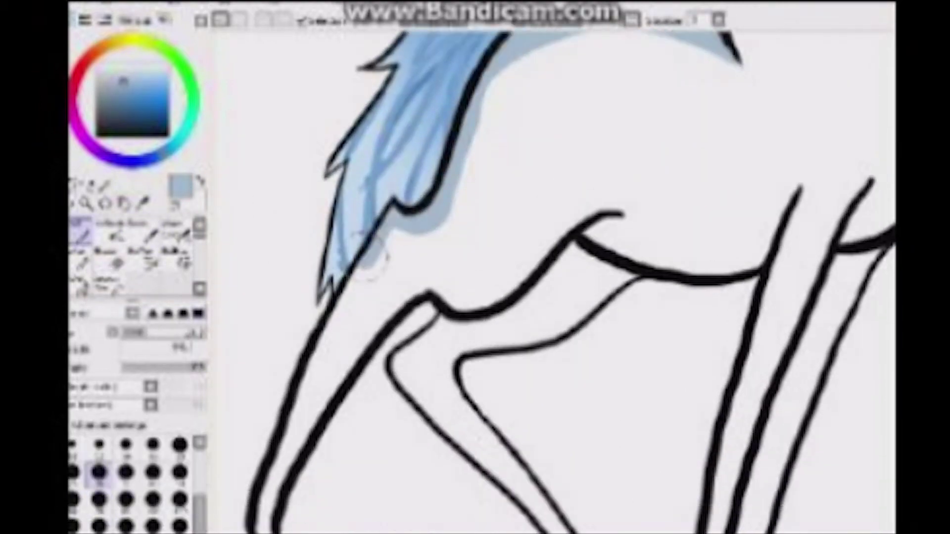
{"action": "scroll", "coordinate": [297, 328], "scroll_direction": "right", "scroll_amount": 3}
{"action": "left_click_drag", "start_coordinate": [466, 222], "coordinate": [520, 282]}
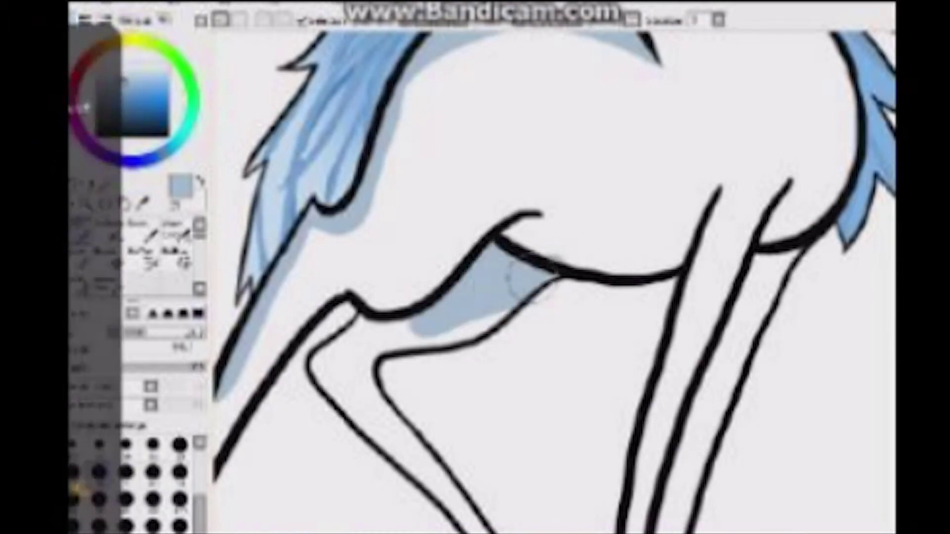
{"action": "scroll", "coordinate": [467, 230], "scroll_direction": "up", "scroll_amount": 4}
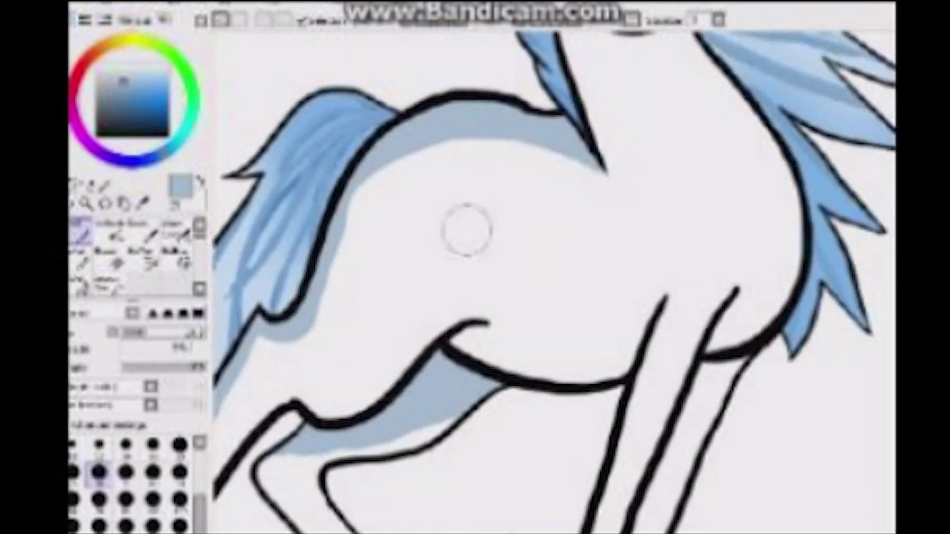
Darken the upper far hind leg beneath the belly with a deeper greyish blue and shade the far foreleg.
{"action": "scroll", "coordinate": [467, 230], "scroll_direction": "down", "scroll_amount": 1}
{"action": "left_click_drag", "start_coordinate": [477, 349], "coordinate": [454, 368]}
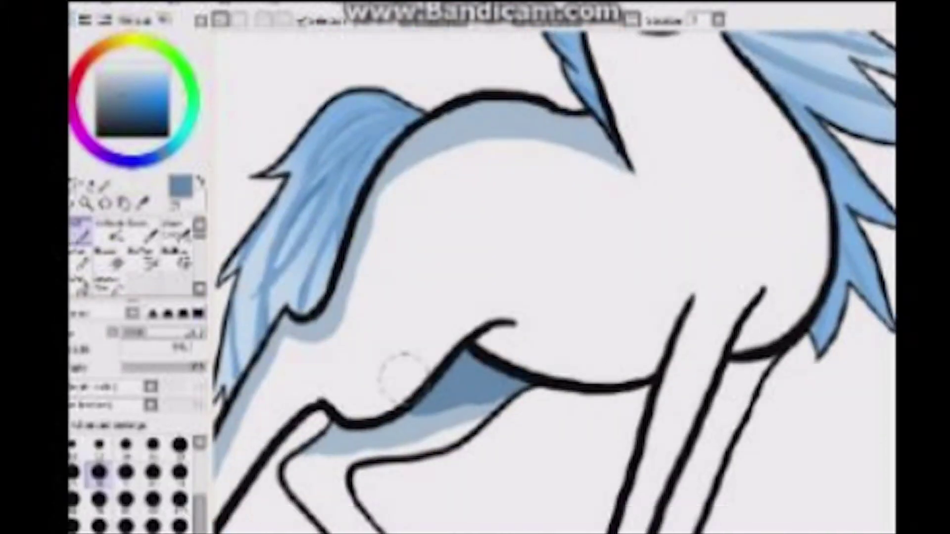
{"action": "scroll", "coordinate": [393, 377], "scroll_direction": "down", "scroll_amount": 5}
{"action": "scroll", "coordinate": [393, 377], "scroll_direction": "right", "scroll_amount": 3}
{"action": "left_click_drag", "start_coordinate": [666, 146], "coordinate": [651, 187]}
Paint a pale greyish-blue shadow under the jaw and down the front of the neck and chest.
{"action": "scroll", "coordinate": [554, 277], "scroll_direction": "up", "scroll_amount": 10}
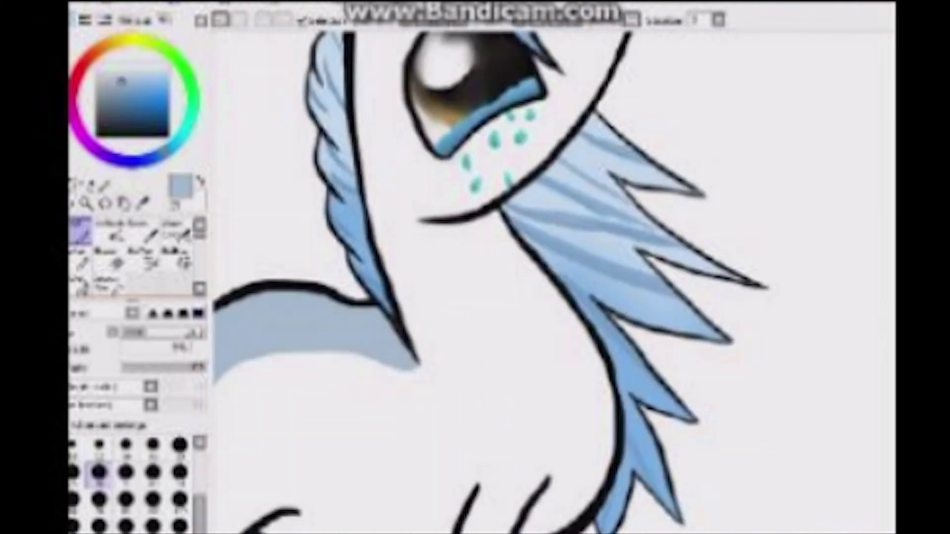
{"action": "scroll", "coordinate": [495, 277], "scroll_direction": "down", "scroll_amount": 3}
{"action": "scroll", "coordinate": [495, 277], "scroll_direction": "up", "scroll_amount": 3}
{"action": "left_click_drag", "start_coordinate": [447, 225], "coordinate": [618, 475]}
Shade the inner ear, the far ear and the area beneath the forelock in pale greyish blue.
{"action": "scroll", "coordinate": [406, 206], "scroll_direction": "up", "scroll_amount": 5}
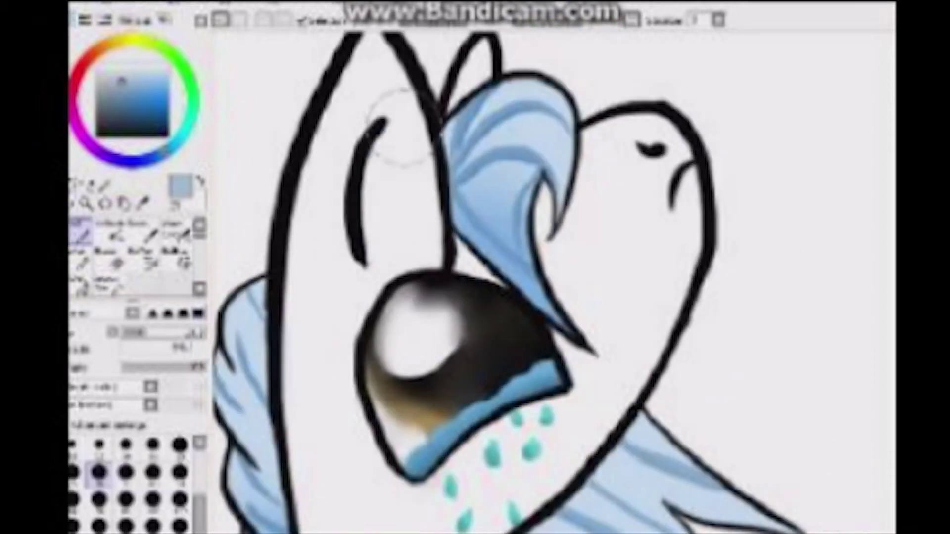
{"action": "left_click_drag", "start_coordinate": [561, 237], "coordinate": [591, 151]}
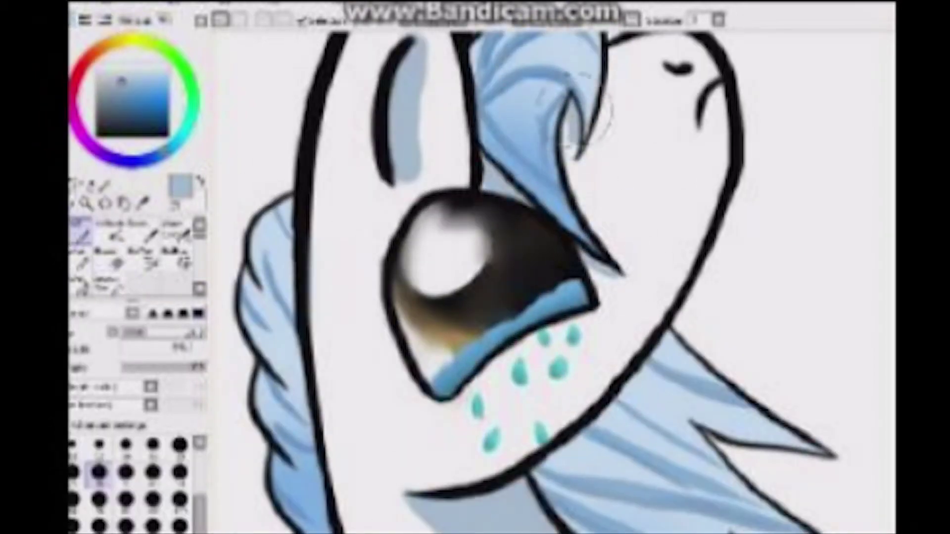
{"action": "scroll", "coordinate": [591, 133], "scroll_direction": "down", "scroll_amount": 5}
{"action": "key", "text": "["}
{"action": "scroll", "coordinate": [594, 191], "scroll_direction": "up", "scroll_amount": 6}
{"action": "scroll", "coordinate": [554, 277], "scroll_direction": "down", "scroll_amount": 5}
{"action": "scroll", "coordinate": [495, 277], "scroll_direction": "up", "scroll_amount": 4}
{"action": "scroll", "coordinate": [554, 277], "scroll_direction": "down", "scroll_amount": 2}
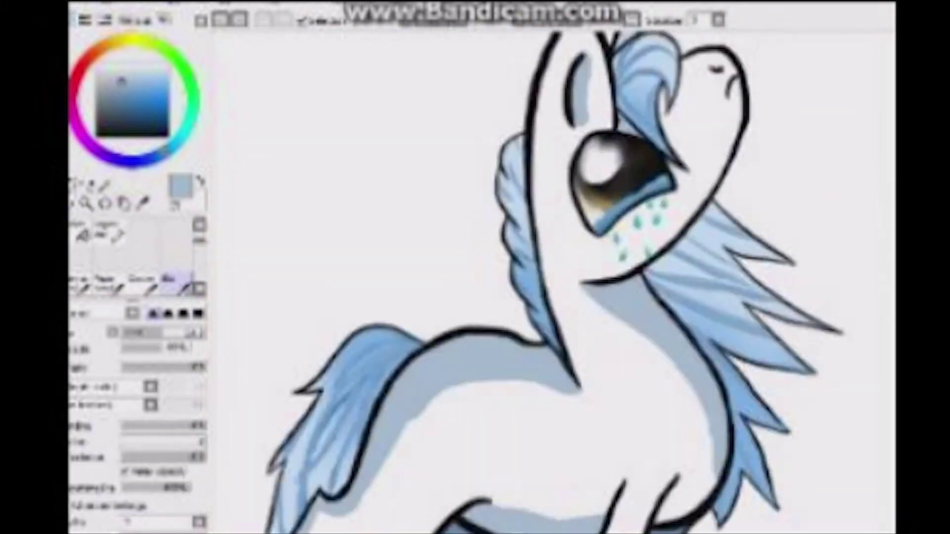
Blend the shadow under the jaw softly into the neck.
{"action": "scroll", "coordinate": [554, 277], "scroll_direction": "up", "scroll_amount": 3}
{"action": "left_click_drag", "start_coordinate": [615, 445], "coordinate": [583, 382]}
{"action": "scroll", "coordinate": [646, 206], "scroll_direction": "down", "scroll_amount": 2}
Darken the inner ear with a deeper greyish blue beside the crease and blend it into a soft gradient.
{"action": "scroll", "coordinate": [646, 206], "scroll_direction": "down", "scroll_amount": 3}
{"action": "scroll", "coordinate": [643, 148], "scroll_direction": "up", "scroll_amount": 4}
{"action": "mouse_move", "coordinate": [574, 104]}
{"action": "left_mouse_down"}
{"action": "mouse_move", "coordinate": [559, 237]}
{"action": "mouse_move", "coordinate": [549, 242]}
{"action": "left_mouse_up"}
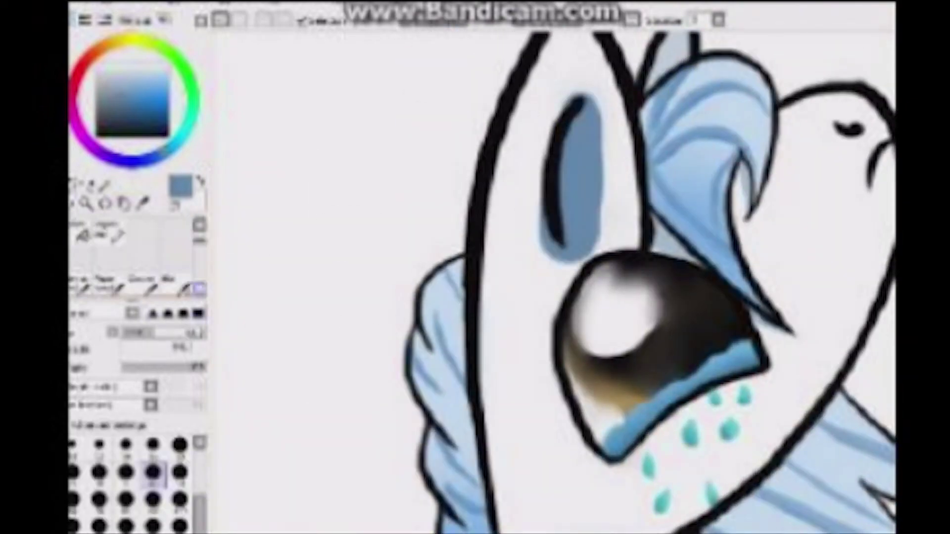
{"action": "scroll", "coordinate": [554, 277], "scroll_direction": "down", "scroll_amount": 3}
{"action": "scroll", "coordinate": [554, 277], "scroll_direction": "up", "scroll_amount": 3}
{"action": "left_click_drag", "start_coordinate": [574, 114], "coordinate": [568, 232]}
{"action": "scroll", "coordinate": [554, 277], "scroll_direction": "down", "scroll_amount": 3}
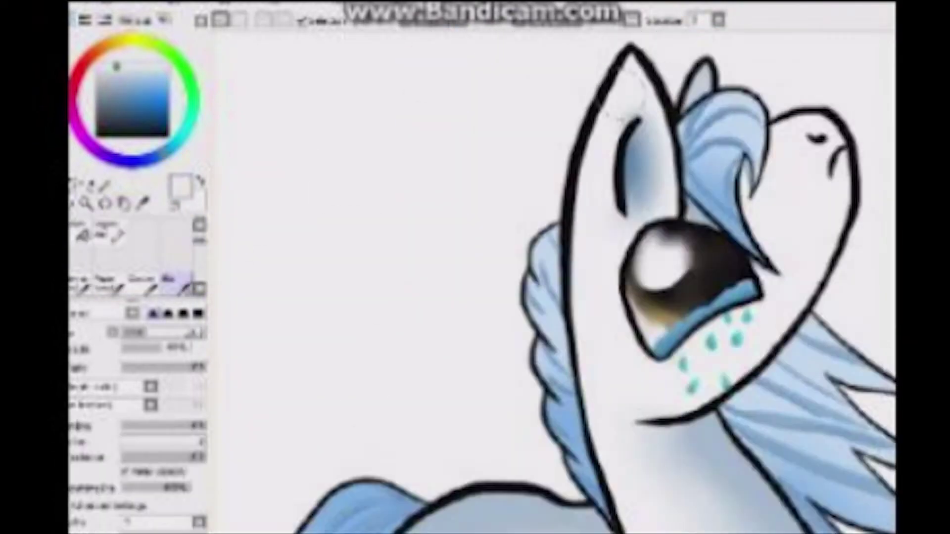
Touch up the shading around the ear crease with near-white and soften the body's remaining shadows.
{"action": "scroll", "coordinate": [643, 222], "scroll_direction": "up", "scroll_amount": 3}
{"action": "scroll", "coordinate": [643, 222], "scroll_direction": "right", "scroll_amount": 3}
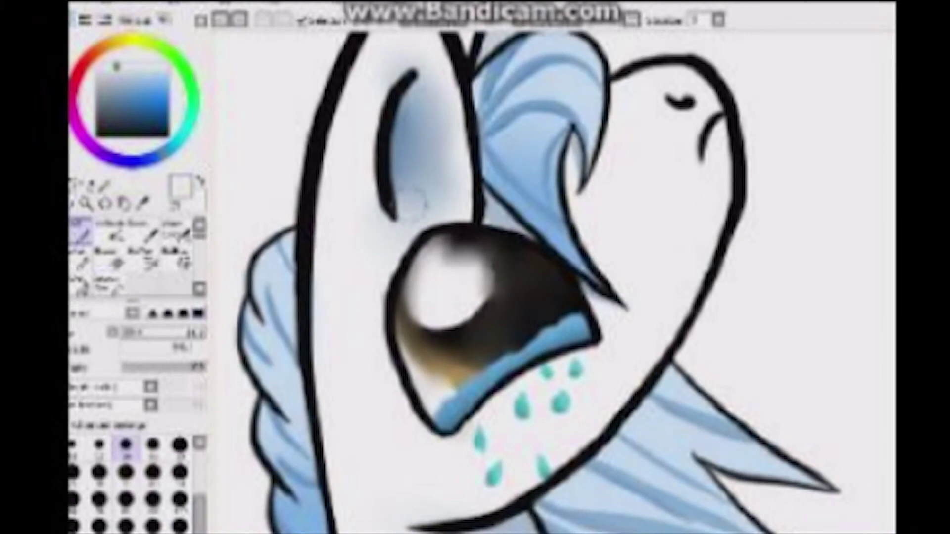
{"action": "scroll", "coordinate": [339, 276], "scroll_direction": "down", "scroll_amount": 4}
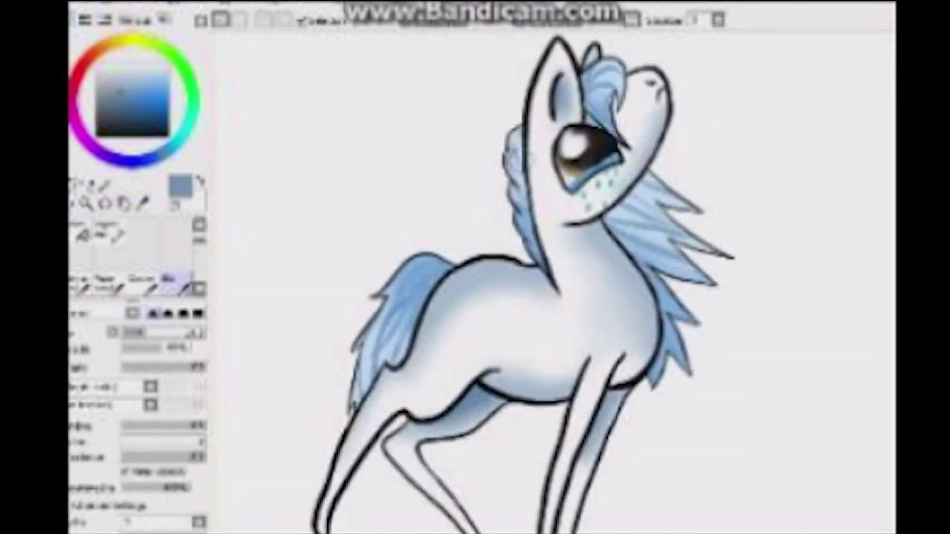
Shade the rear edge of the head and neck in muted blue and blend it softly.
{"action": "scroll", "coordinate": [594, 248], "scroll_direction": "up", "scroll_amount": 3}
{"action": "left_click_drag", "start_coordinate": [579, 79], "coordinate": [648, 396]}
{"action": "scroll", "coordinate": [643, 277], "scroll_direction": "down", "scroll_amount": 2}
Add muted blue shadow strokes along the flank crease and above the front leg, and blend them into the body.
{"action": "scroll", "coordinate": [643, 286], "scroll_direction": "down", "scroll_amount": 5}
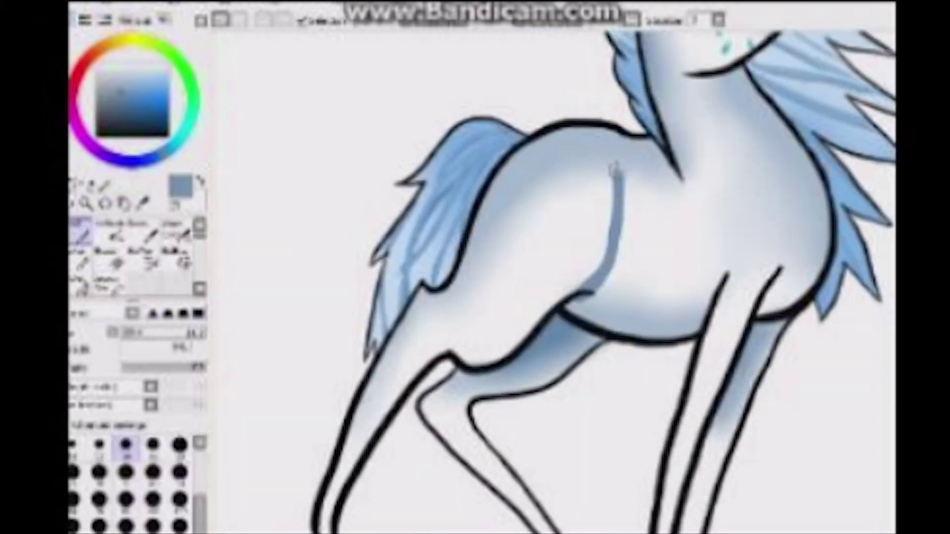
{"action": "scroll", "coordinate": [551, 289], "scroll_direction": "up", "scroll_amount": 2}
{"action": "left_click_drag", "start_coordinate": [722, 277], "coordinate": [712, 321]}
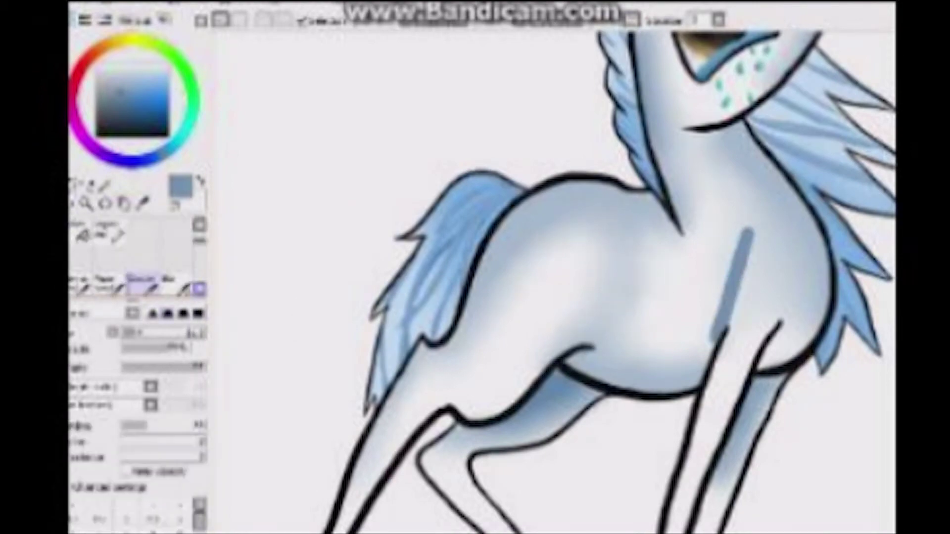
{"action": "left_click_drag", "start_coordinate": [692, 376], "coordinate": [746, 256]}
Shade the near front leg in muted blue down to the hoof, soften it, and clean up outside the outline.
{"action": "scroll", "coordinate": [746, 255], "scroll_direction": "down", "scroll_amount": 3}
{"action": "left_click_drag", "start_coordinate": [693, 222], "coordinate": [633, 495]}
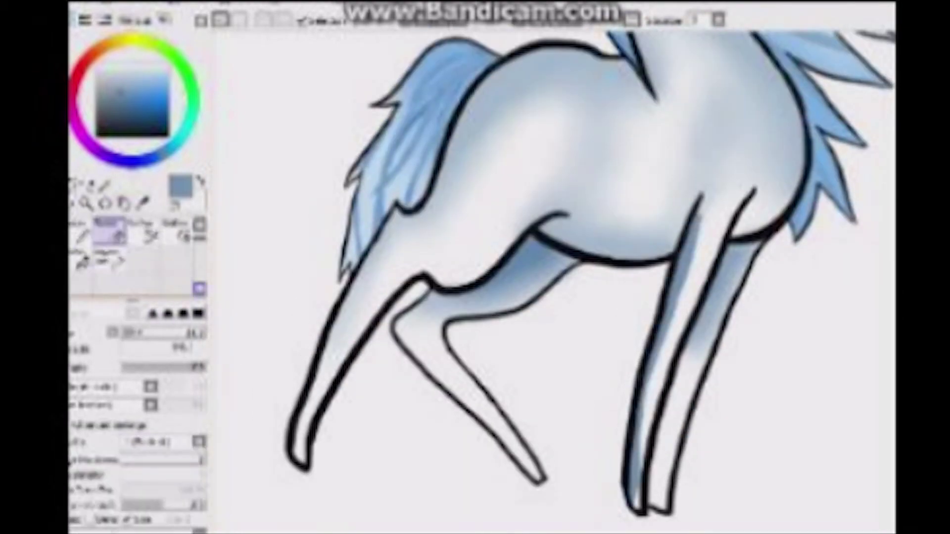
{"action": "left_click_drag", "start_coordinate": [643, 277], "coordinate": [633, 485]}
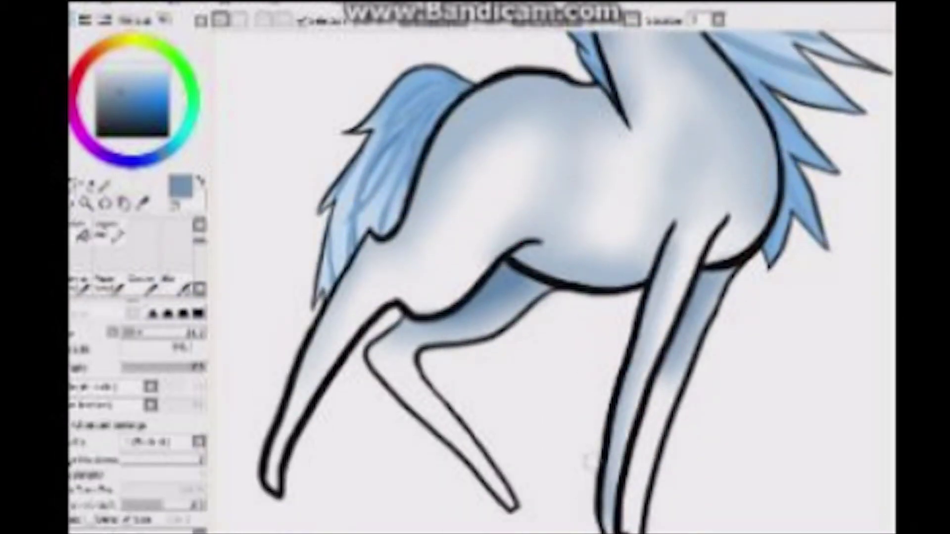
Extend the muted blue shading down the far front leg to the hoof and blend it.
{"action": "left_click", "coordinate": [108, 255]}
{"action": "left_click", "coordinate": [81, 228]}
{"action": "left_click_drag", "start_coordinate": [693, 337], "coordinate": [653, 495]}
{"action": "left_click_drag", "start_coordinate": [658, 316], "coordinate": [619, 524]}
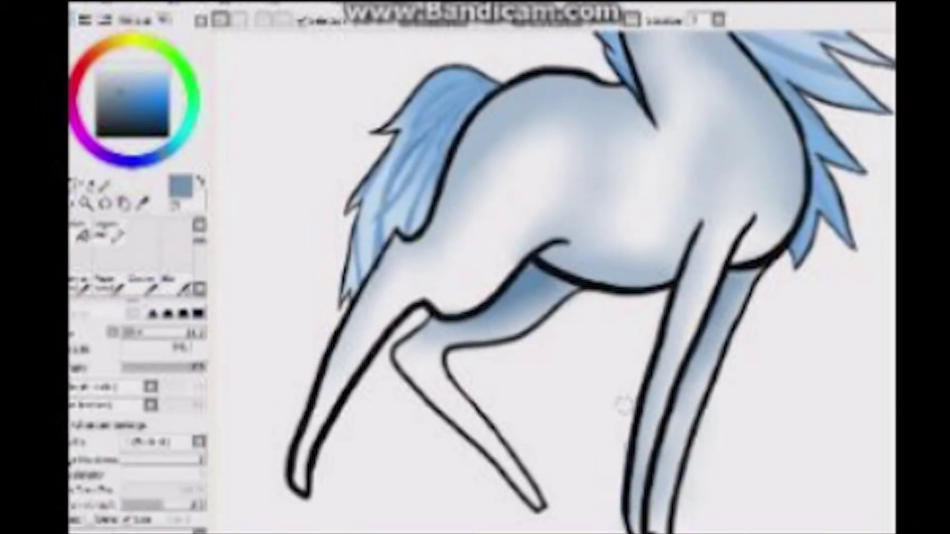
Shade the lower part of the bent hind leg in pale greyish blue and erase the colour outside its outline.
{"action": "key", "text": "e"}
{"action": "left_click_drag", "start_coordinate": [569, 465], "coordinate": [430, 369]}
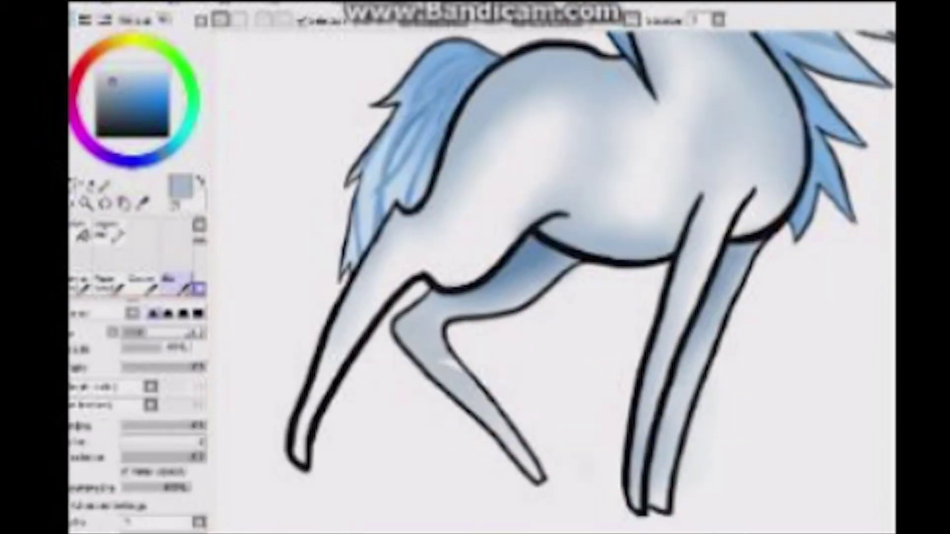
{"action": "left_click_drag", "start_coordinate": [494, 361], "coordinate": [411, 435]}
{"action": "mouse_move", "coordinate": [431, 376]}
{"action": "left_mouse_down"}
{"action": "mouse_move", "coordinate": [494, 411]}
{"action": "mouse_move", "coordinate": [559, 356]}
{"action": "left_mouse_up"}
{"action": "key", "text": "e"}
{"action": "left_click_drag", "start_coordinate": [430, 361], "coordinate": [564, 482]}
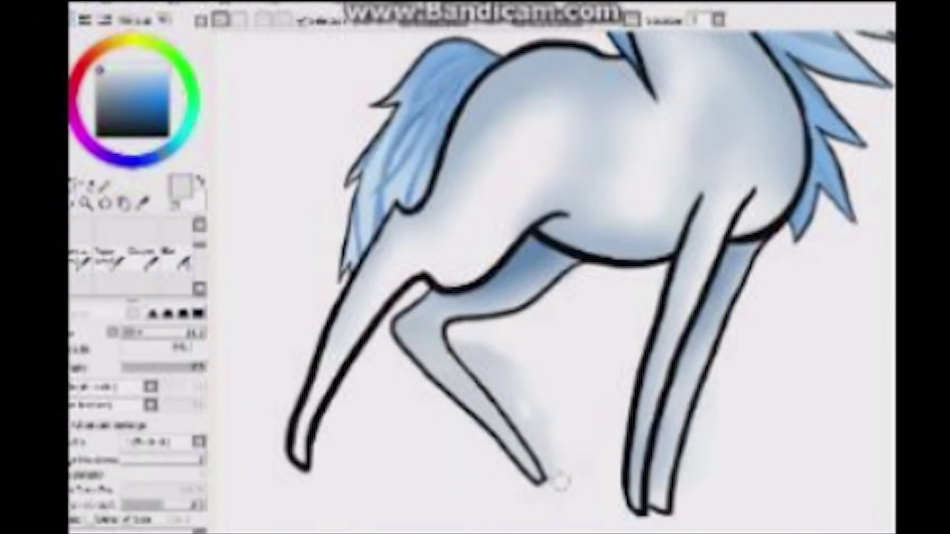
Lighten the lower bent hind leg with near-white and blend it into a soft gradient from the knee.
{"action": "scroll", "coordinate": [475, 353], "scroll_direction": "up", "scroll_amount": 2}
{"action": "key", "text": "b"}
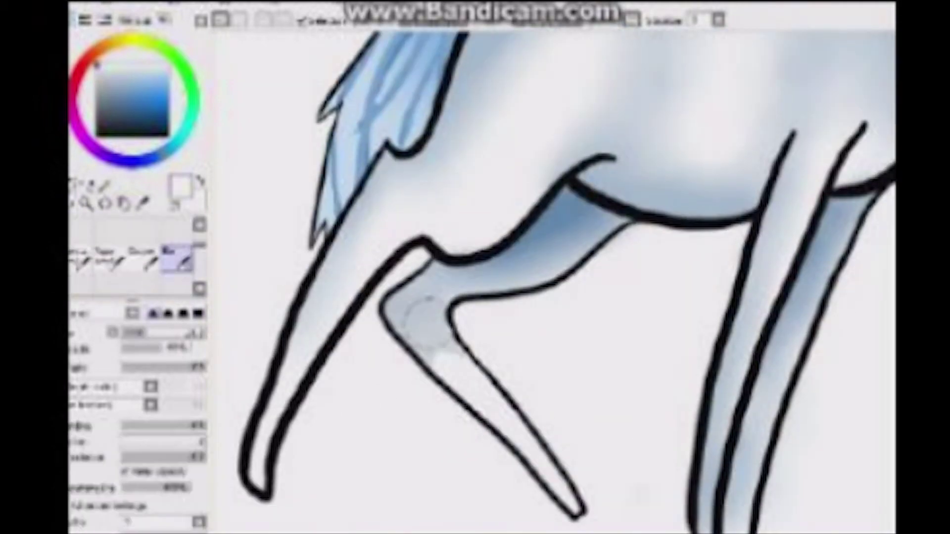
{"action": "left_click_drag", "start_coordinate": [395, 415], "coordinate": [485, 470]}
{"action": "key", "text": "n"}
{"action": "key", "text": "e"}
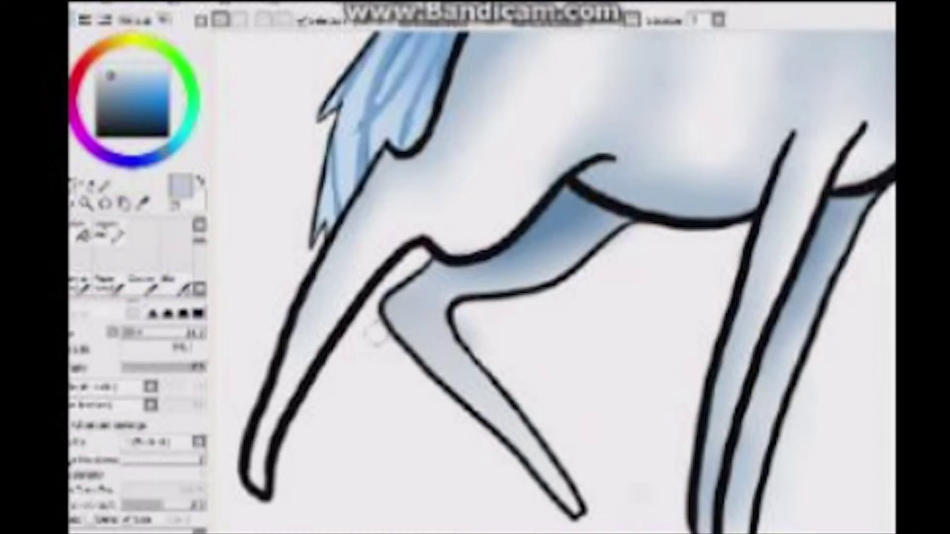
Blend pale blue shading across the ear and down the rear side of the head.
{"action": "key", "text": "h"}
{"action": "key", "text": "n"}
{"action": "key", "text": "e"}
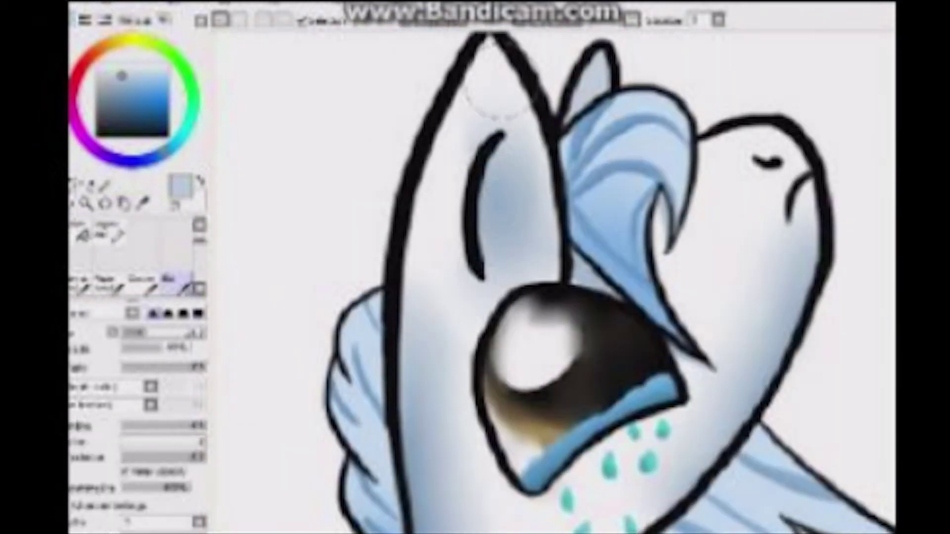
{"action": "key", "text": "n"}
{"action": "key", "text": "e"}
{"action": "left_click_drag", "start_coordinate": [500, 237], "coordinate": [473, 210]}
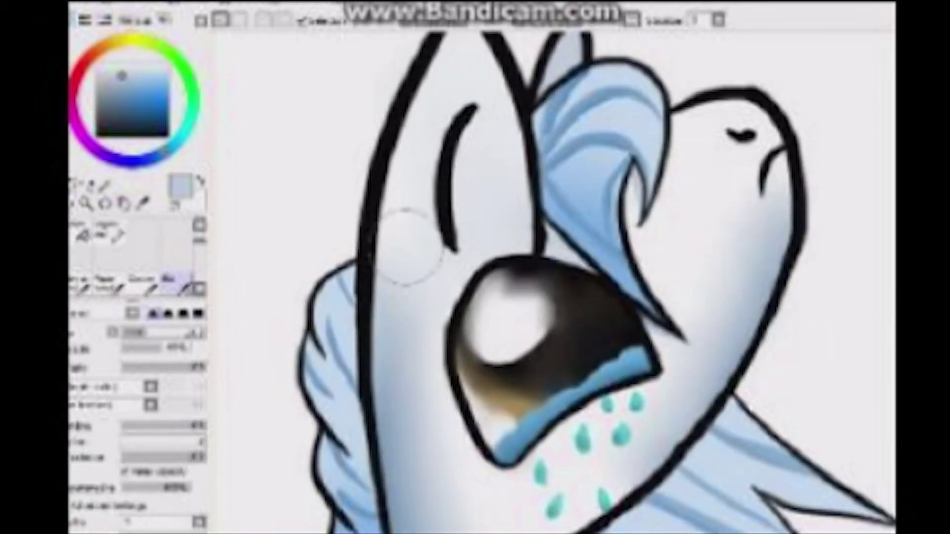
Lighten the front half of the inner ear with near-white and blend it into the blue beside the crease.
{"action": "scroll", "coordinate": [553, 281], "scroll_direction": "down", "scroll_amount": 10}
{"action": "key", "text": "n"}
{"action": "key", "text": "e"}
{"action": "scroll", "coordinate": [552, 281], "scroll_direction": "up", "scroll_amount": 10}
{"action": "scroll", "coordinate": [427, 389], "scroll_direction": "up", "scroll_amount": 2}
{"action": "scroll", "coordinate": [427, 389], "scroll_direction": "down", "scroll_amount": 1}
{"action": "key", "text": "n"}
{"action": "key", "text": "e"}
{"action": "key", "text": "n"}
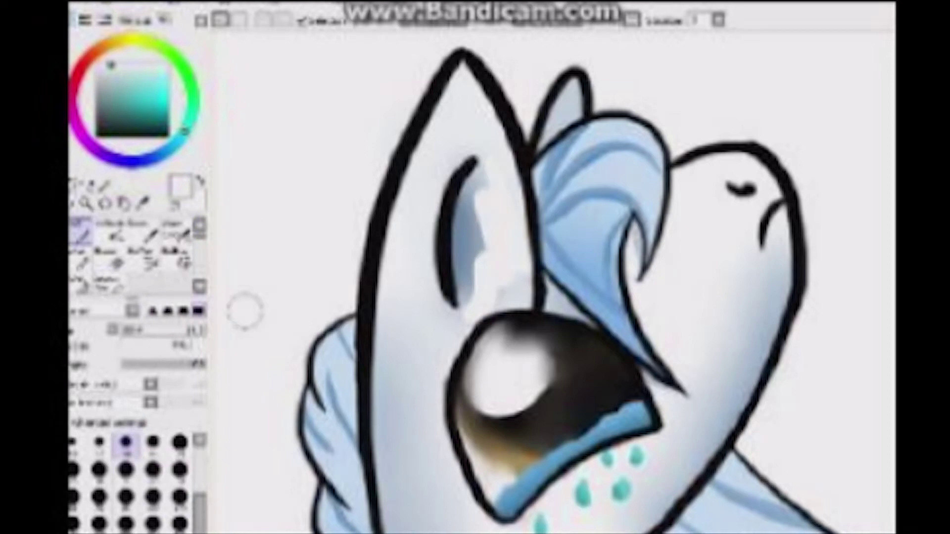
{"action": "key", "text": "e"}
{"action": "scroll", "coordinate": [480, 296], "scroll_direction": "up", "scroll_amount": 3}
{"action": "key", "text": "n"}
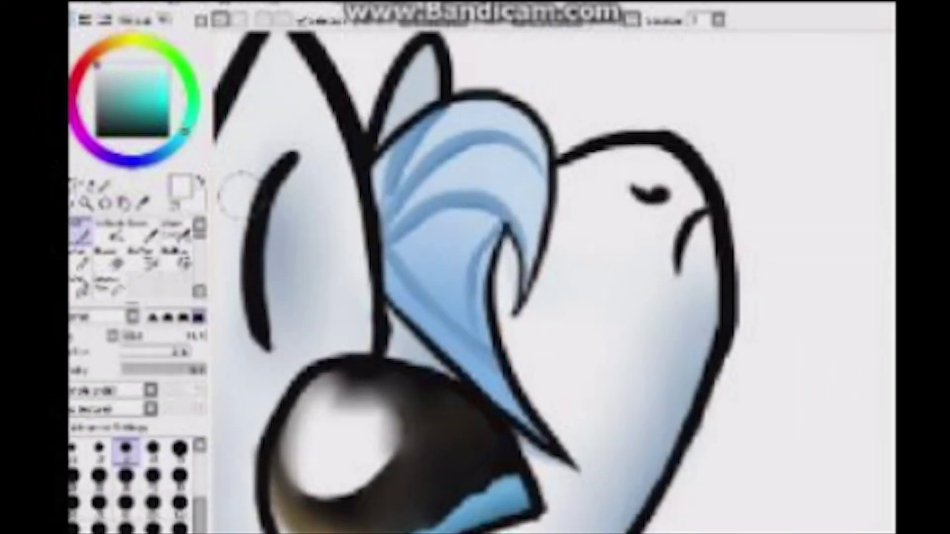
Soften the pale blue shading along the jaw edge.
{"action": "scroll", "coordinate": [547, 297], "scroll_direction": "down", "scroll_amount": 5}
{"action": "key", "text": "e"}
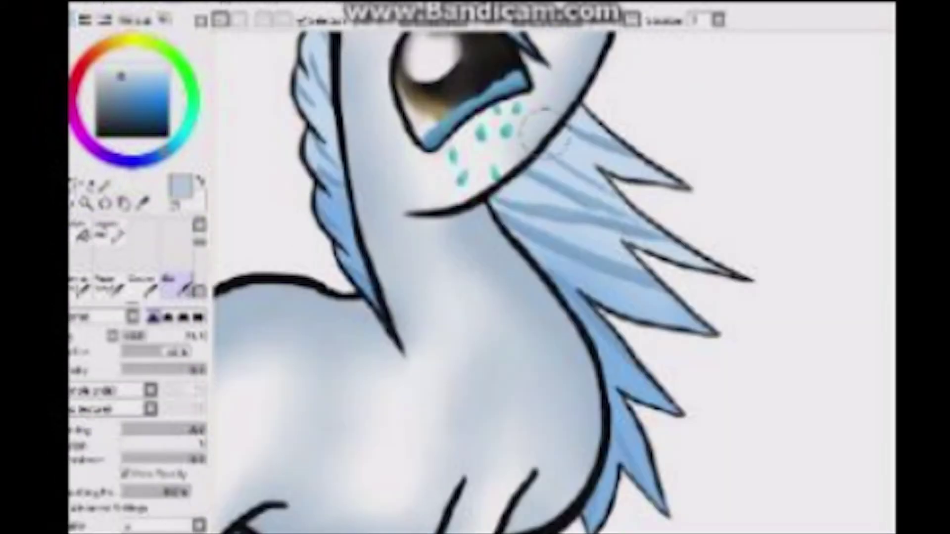
{"action": "key", "text": "n"}
Paint light greyish blue inside the ear and along its rear edge, and blend both areas softly.
{"action": "scroll", "coordinate": [539, 277], "scroll_direction": "up", "scroll_amount": 5}
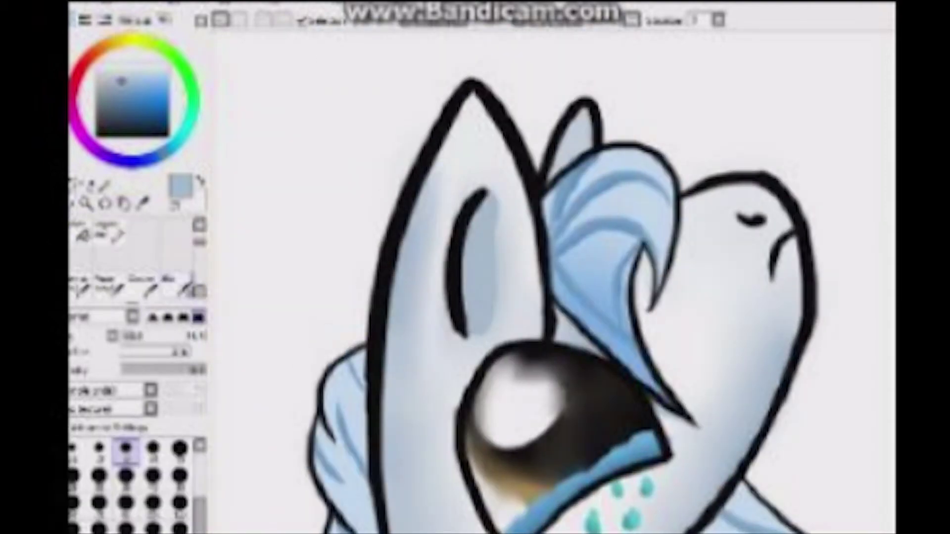
{"action": "key", "text": "e"}
{"action": "scroll", "coordinate": [553, 281], "scroll_direction": "down", "scroll_amount": 5}
{"action": "scroll", "coordinate": [553, 281], "scroll_direction": "up", "scroll_amount": 6}
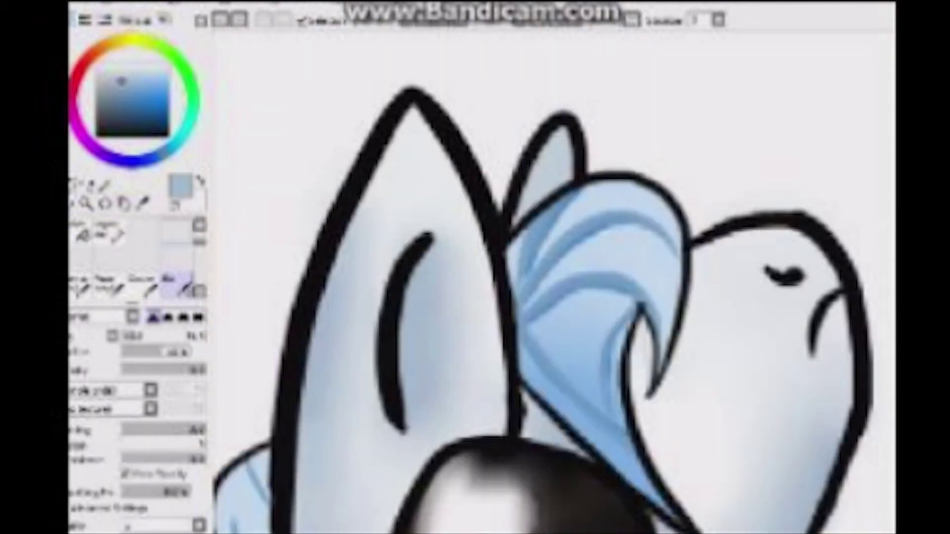
{"action": "key", "text": "n"}
{"action": "scroll", "coordinate": [564, 144], "scroll_direction": "down", "scroll_amount": 3}
{"action": "key", "text": "e"}
{"action": "scroll", "coordinate": [564, 144], "scroll_direction": "up", "scroll_amount": 3}
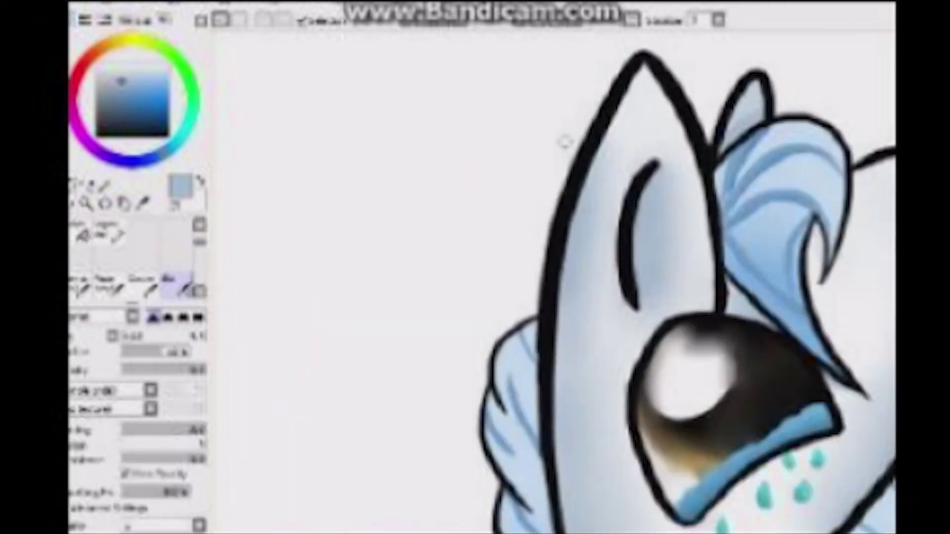
Build up pale blue shading on the cheek behind the eye and on the neck, and blend it.
{"action": "key", "text": "n"}
{"action": "key", "text": "e"}
{"action": "key", "text": "n"}
{"action": "key", "text": "e"}
{"action": "scroll", "coordinate": [624, 197], "scroll_direction": "down", "scroll_amount": 4}
{"action": "scroll", "coordinate": [500, 201], "scroll_direction": "up", "scroll_amount": 4}
{"action": "key", "text": "n"}
{"action": "key", "text": "e"}
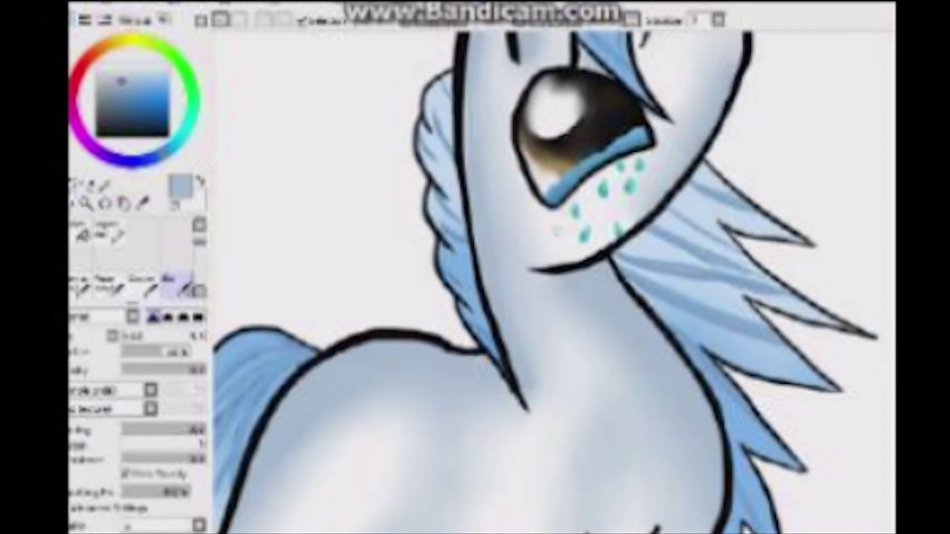
Brush light greyish blue shadow along the front edge of the neck and chest.
{"action": "scroll", "coordinate": [543, 303], "scroll_direction": "down", "scroll_amount": 1}
{"action": "key", "text": "n"}
{"action": "key", "text": "e"}
{"action": "scroll", "coordinate": [524, 443], "scroll_direction": "down", "scroll_amount": 3}
{"action": "scroll", "coordinate": [549, 374], "scroll_direction": "up", "scroll_amount": 3}
{"action": "key", "text": "n"}
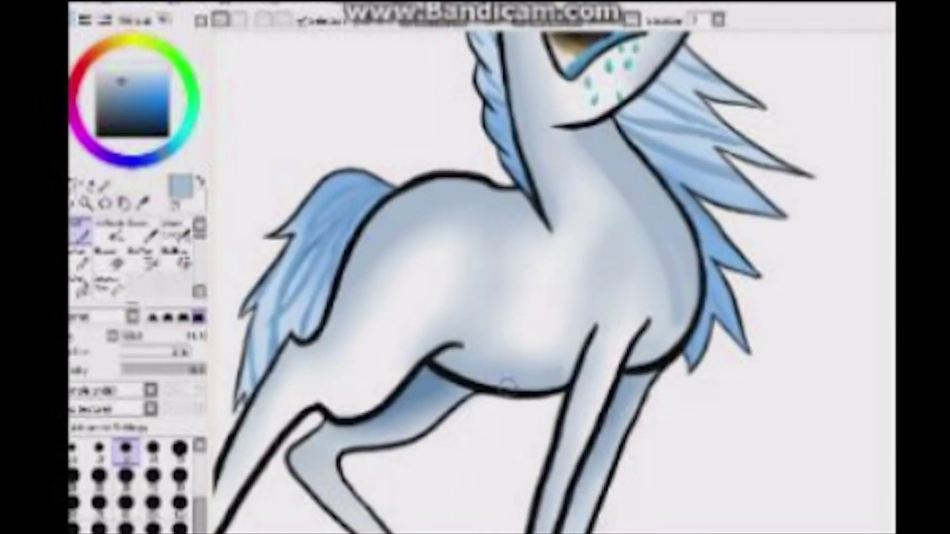
Add light greyish blue shading to the upper part of the straight hind leg and soften it.
{"action": "scroll", "coordinate": [549, 374], "scroll_direction": "down", "scroll_amount": 2}
{"action": "key", "text": "e"}
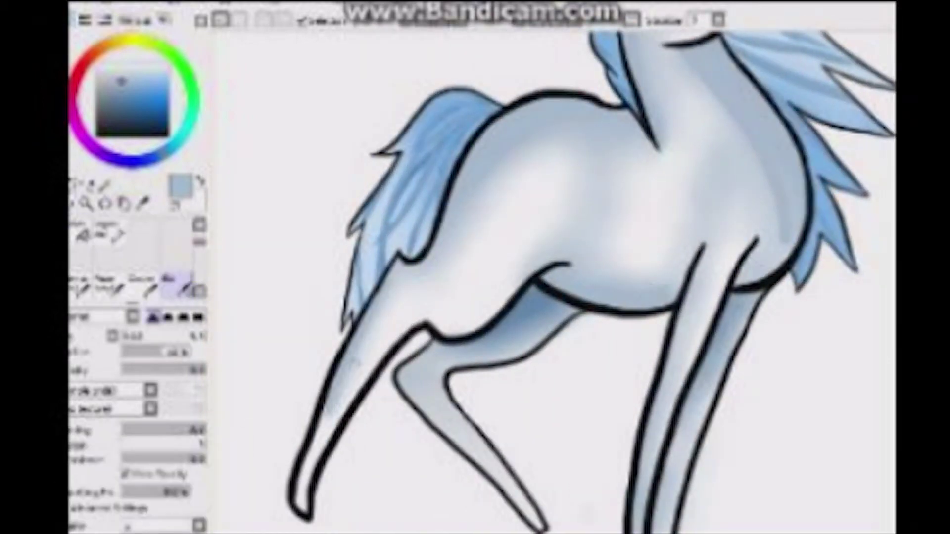
{"action": "scroll", "coordinate": [550, 277], "scroll_direction": "up", "scroll_amount": 2}
{"action": "scroll", "coordinate": [549, 277], "scroll_direction": "down", "scroll_amount": 4}
{"action": "scroll", "coordinate": [549, 277], "scroll_direction": "up", "scroll_amount": 4}
Brush lighter blue over the front of the neck and chest and blend the strokes smooth.
{"action": "key", "text": "n"}
{"action": "key", "text": "e"}
{"action": "scroll", "coordinate": [483, 217], "scroll_direction": "down", "scroll_amount": 3}
{"action": "scroll", "coordinate": [482, 218], "scroll_direction": "up", "scroll_amount": 3}
{"action": "key", "text": "n"}
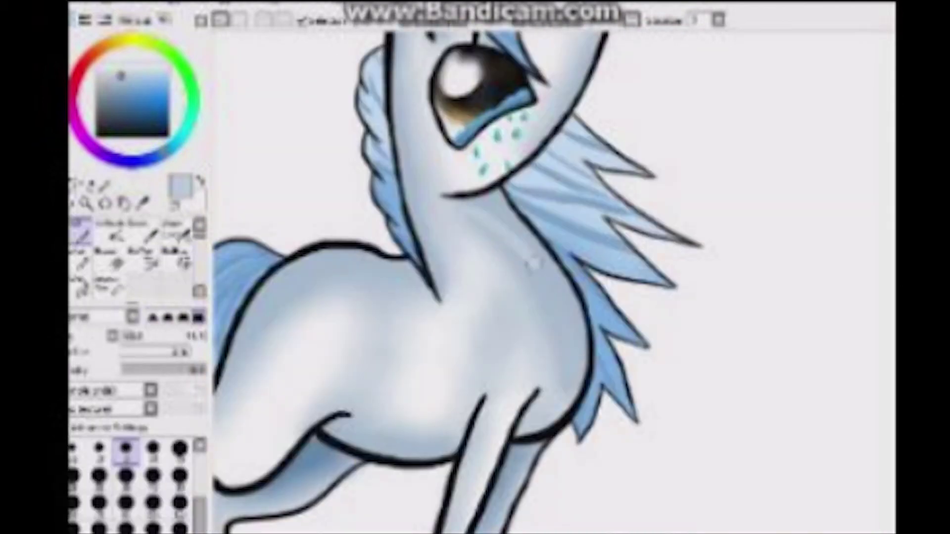
{"action": "key", "text": "e"}
{"action": "scroll", "coordinate": [492, 250], "scroll_direction": "down", "scroll_amount": 4}
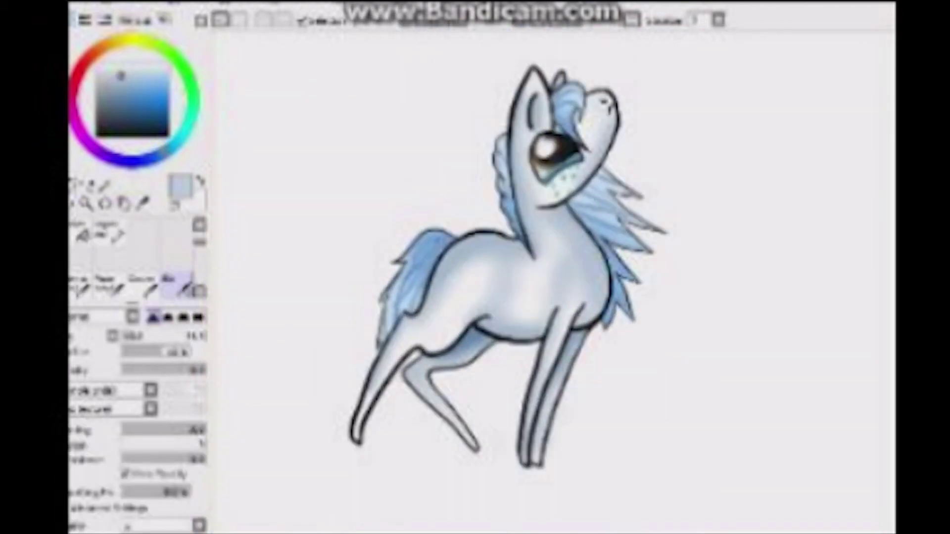
Remove the teal drops from the cheek below the eye and blend soft pale blue shading into the cheek.
{"action": "scroll", "coordinate": [443, 250], "scroll_direction": "up", "scroll_amount": 4}
{"action": "key", "text": "n"}
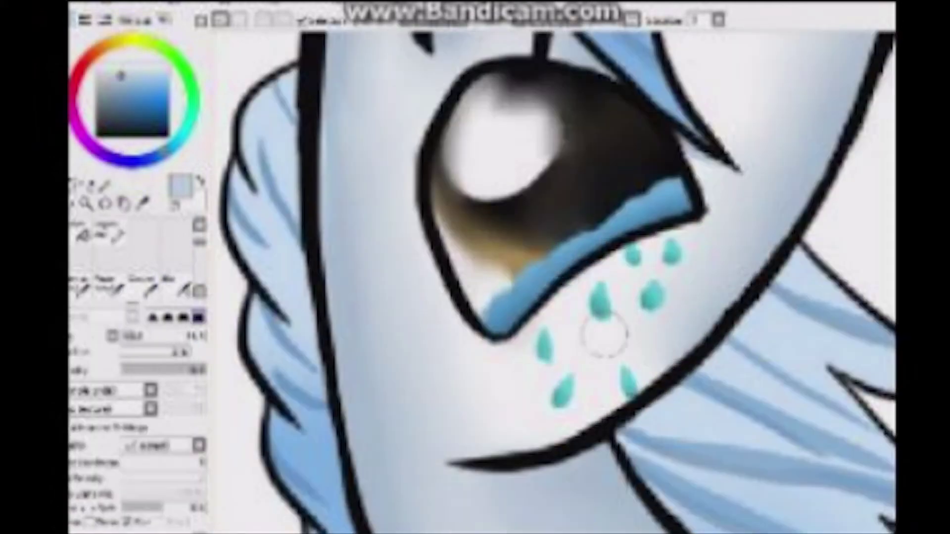
{"action": "left_click_drag", "start_coordinate": [544, 346], "coordinate": [640, 264]}
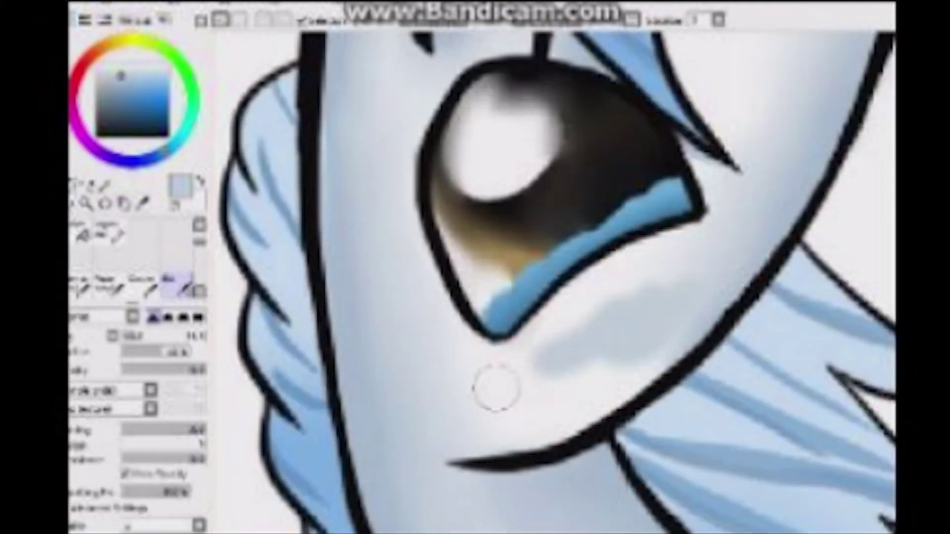
{"action": "key", "text": "ctrl+z"}
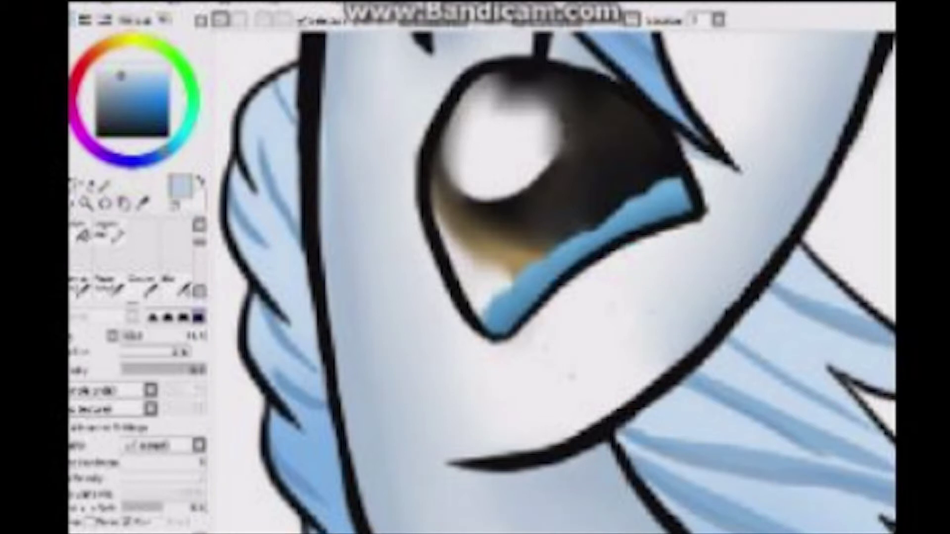
{"action": "key", "text": "b"}
{"action": "key", "text": "e"}
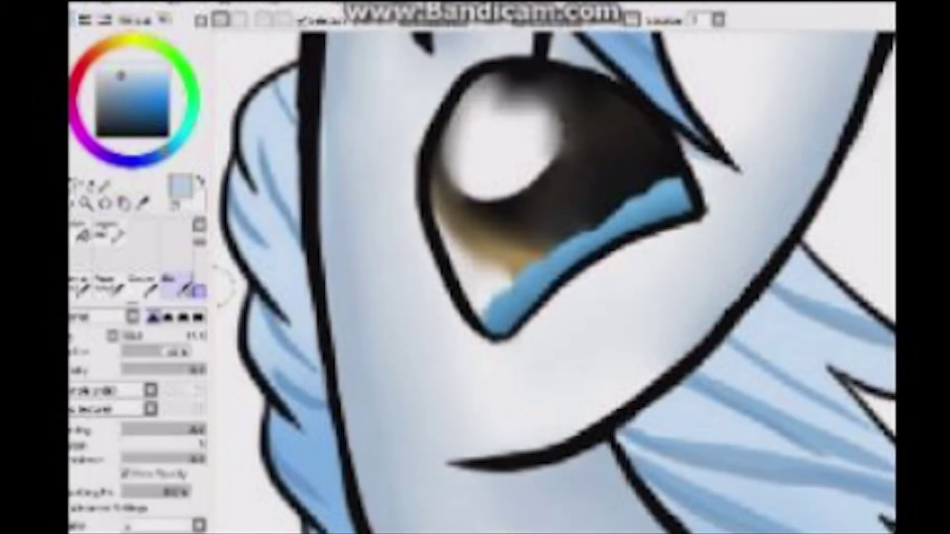
Paint a short teardrop and a long tear streak in medium blue below the eye's lower rim.
{"action": "scroll", "coordinate": [526, 348], "scroll_direction": "down", "scroll_amount": 2}
{"action": "key", "text": "b"}
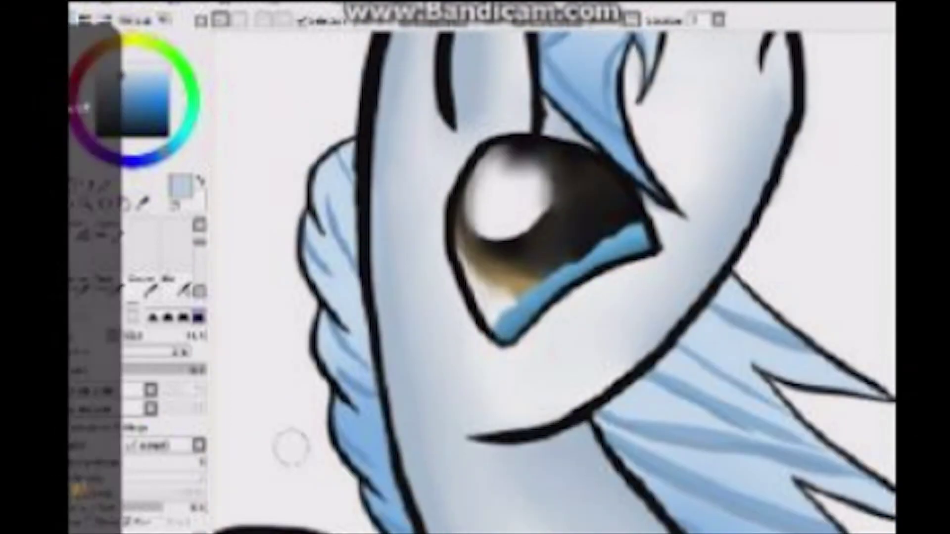
{"action": "left_click_drag", "start_coordinate": [290, 445], "coordinate": [317, 446]}
{"action": "scroll", "coordinate": [475, 297], "scroll_direction": "up", "scroll_amount": 2}
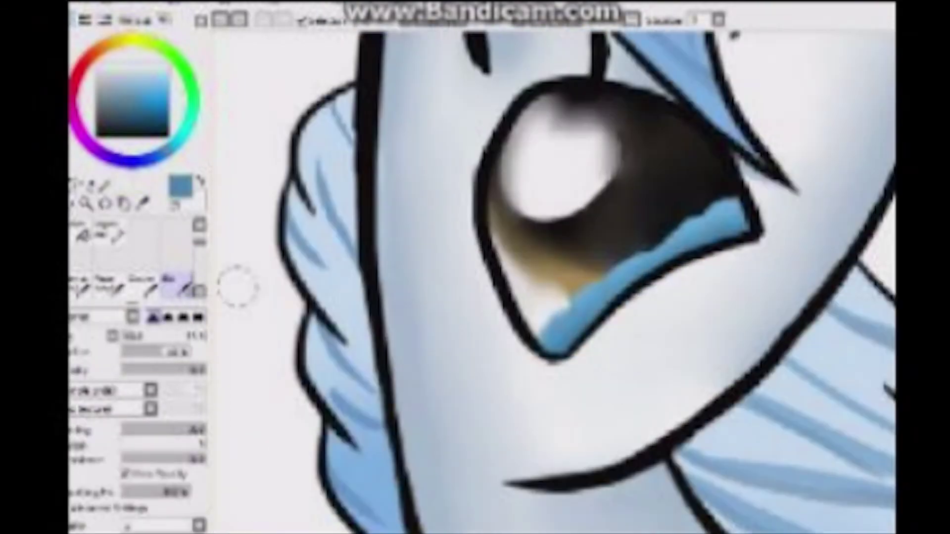
{"action": "left_click", "coordinate": [82, 230]}
{"action": "left_click_drag", "start_coordinate": [604, 328], "coordinate": [613, 368]}
{"action": "scroll", "coordinate": [662, 340], "scroll_direction": "down", "scroll_amount": 1}
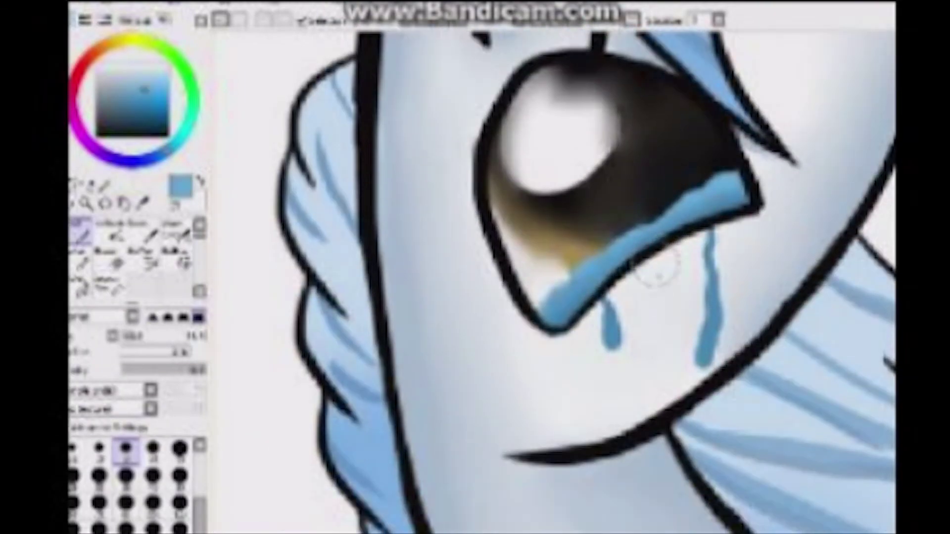
Add two more long blue tear streaks below the eye and shade the tears with a soft gradient.
{"action": "scroll", "coordinate": [657, 265], "scroll_direction": "down", "scroll_amount": 3}
{"action": "scroll", "coordinate": [587, 319], "scroll_direction": "up", "scroll_amount": 3}
{"action": "key", "text": "b"}
{"action": "key", "text": "n"}
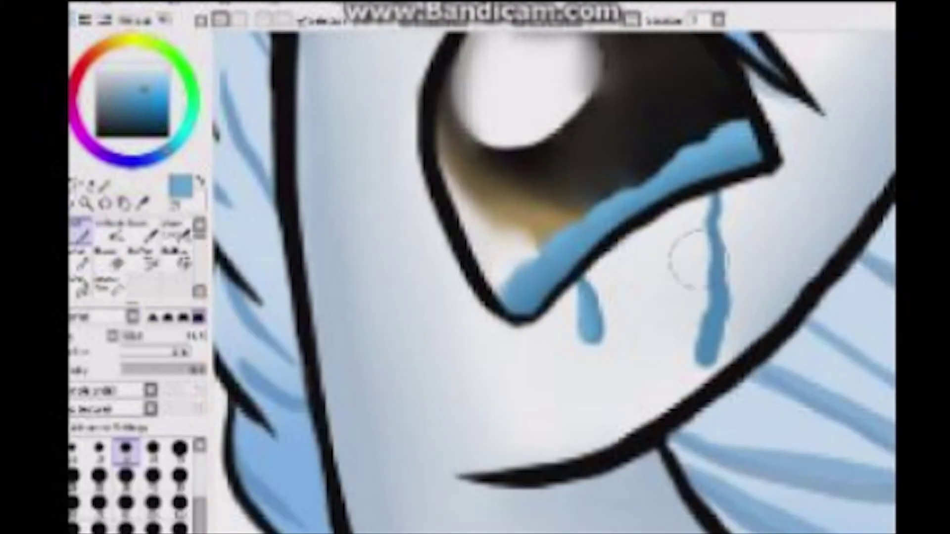
{"action": "left_click_drag", "start_coordinate": [531, 324], "coordinate": [526, 350]}
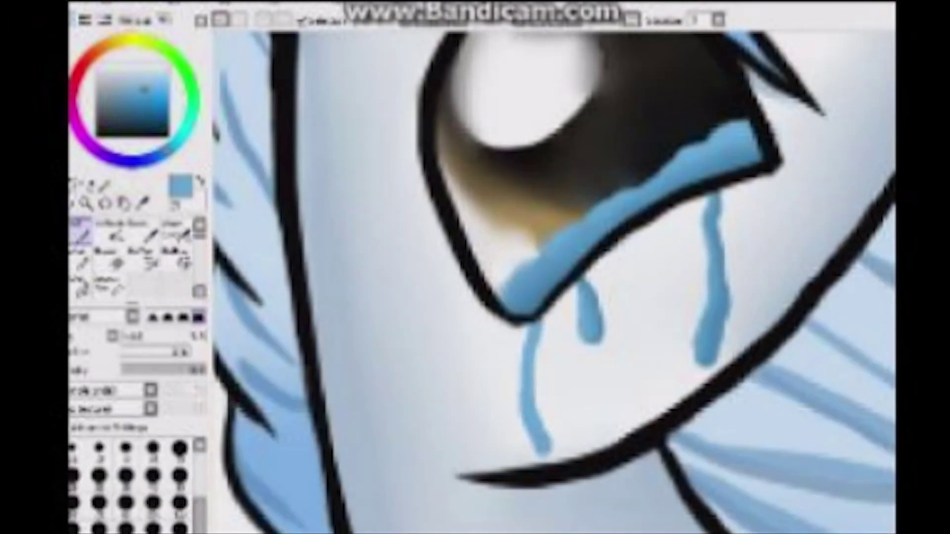
{"action": "left_click_drag", "start_coordinate": [667, 208], "coordinate": [663, 256]}
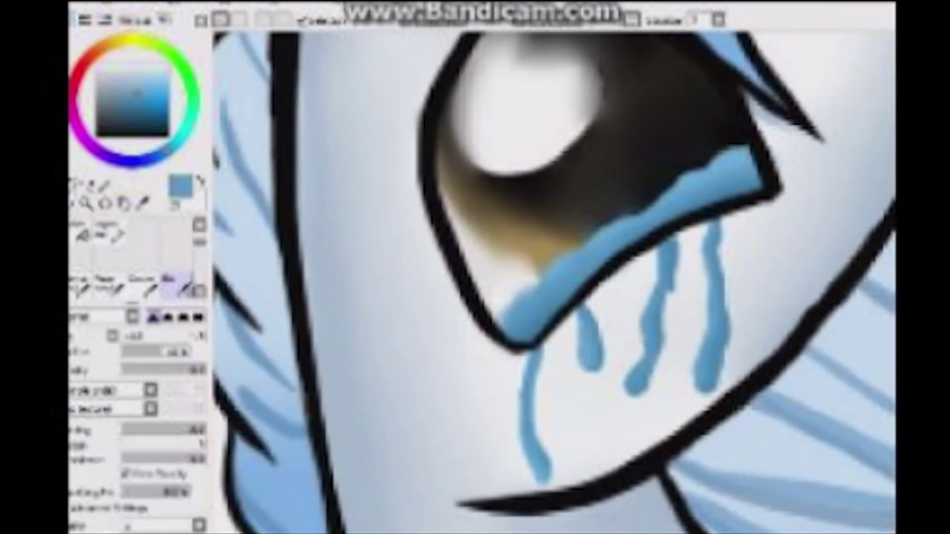
Try near-white highlight patches between the strands on the upper part of the tail.
{"action": "key", "text": "ctrl+minus"}
{"action": "key", "text": "ctrl+plus"}
{"action": "key", "text": "ctrl+minus"}
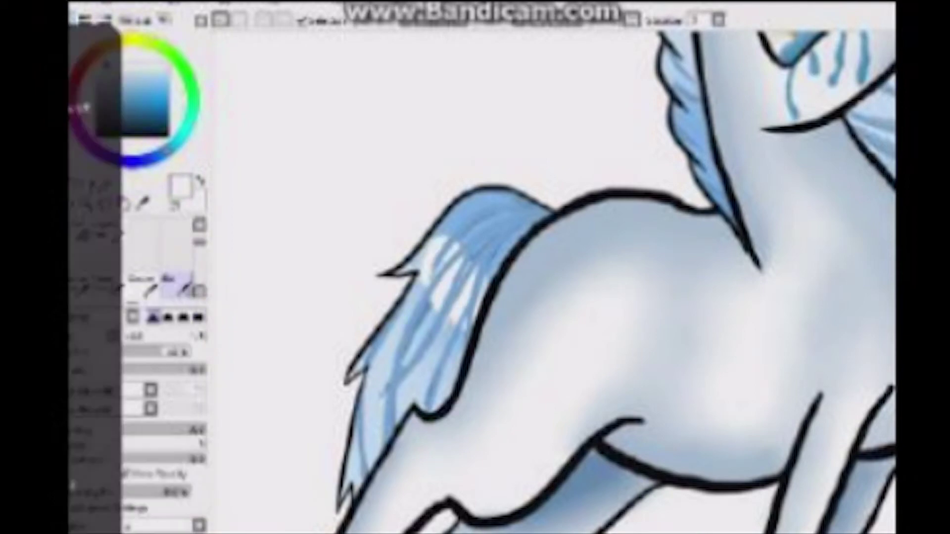
{"action": "key", "text": "ctrl+minus"}
{"action": "key", "text": "ctrl+minus"}
{"action": "key", "text": "ctrl+plus"}
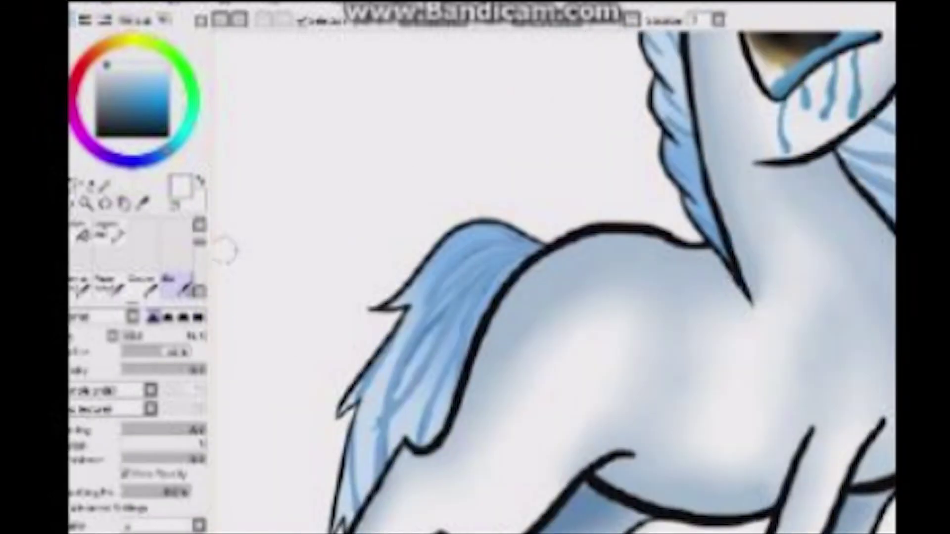
{"action": "key", "text": "ctrl+minus"}
{"action": "key", "text": "ctrl+plus"}
{"action": "key", "text": "ctrl+plus"}
{"action": "key", "text": "ctrl+plus"}
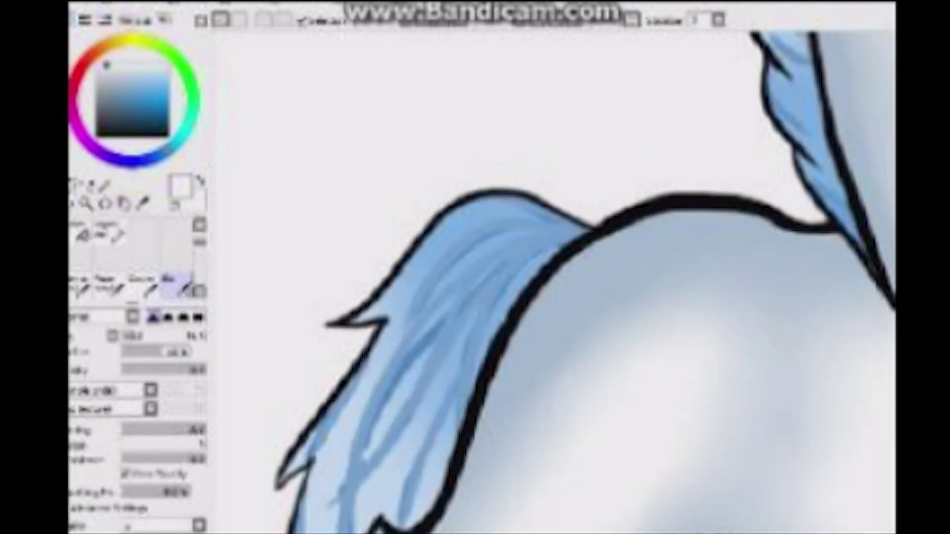
Try a soft near-white highlight band across the upper part of the tail.
{"action": "left_click_drag", "start_coordinate": [403, 297], "coordinate": [483, 347]}
{"action": "key", "text": "ctrl+z"}
{"action": "key", "text": "ctrl+minus"}
{"action": "key", "text": "ctrl+minus"}
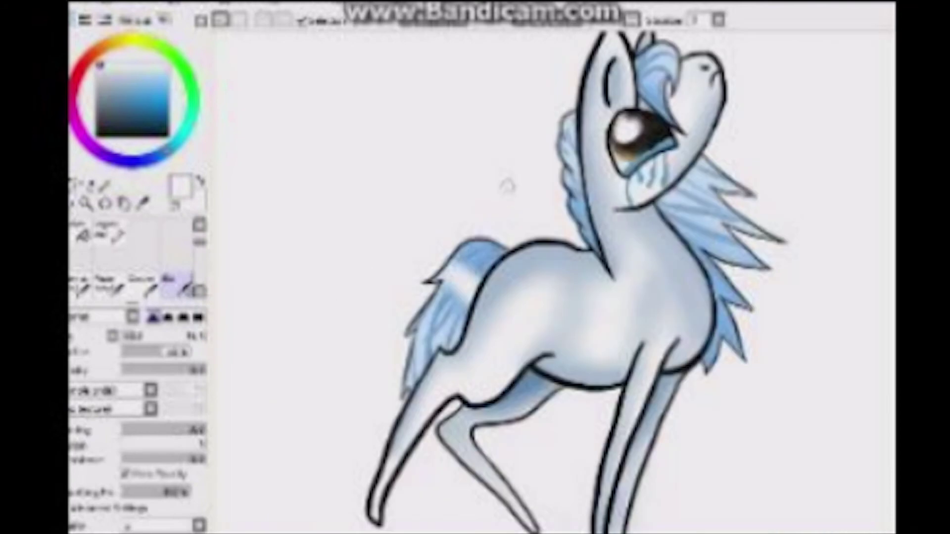
Try scattered small white dots over the tail's upper and middle strands.
{"action": "key", "text": "ctrl+plus"}
{"action": "key", "text": "ctrl+plus"}
{"action": "key", "text": "b"}
{"action": "scroll", "coordinate": [472, 252], "scroll_direction": "up", "scroll_amount": 4}
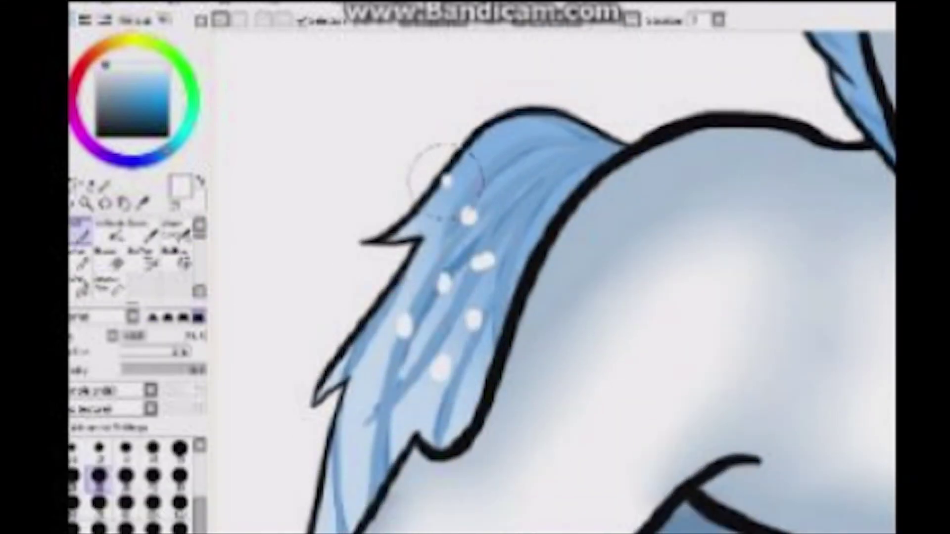
Paint a broad white highlight band across the upper tail and make it translucent so the strands show through.
{"action": "key", "text": "e"}
{"action": "mouse_move", "coordinate": [445, 193]}
{"action": "left_mouse_down"}
{"action": "mouse_move", "coordinate": [515, 248]}
{"action": "mouse_move", "coordinate": [547, 243]}
{"action": "left_mouse_up"}
{"action": "scroll", "coordinate": [423, 171], "scroll_direction": "right", "scroll_amount": 2}
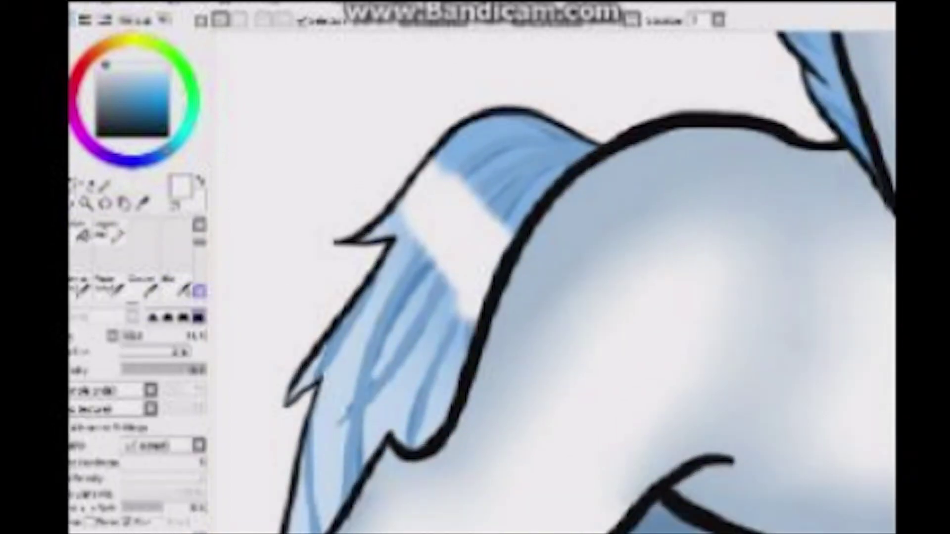
{"action": "key", "text": "ctrl+z"}
{"action": "key", "text": "b"}
Dot small white sparkles over and around the tail's highlight band.
{"action": "left_click", "coordinate": [427, 243]}
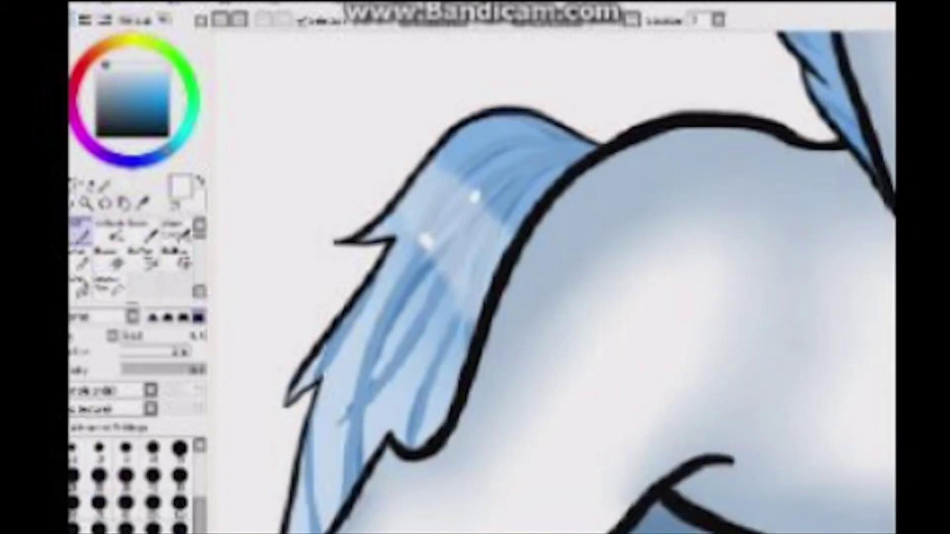
{"action": "scroll", "coordinate": [434, 377], "scroll_direction": "down", "scroll_amount": 5}
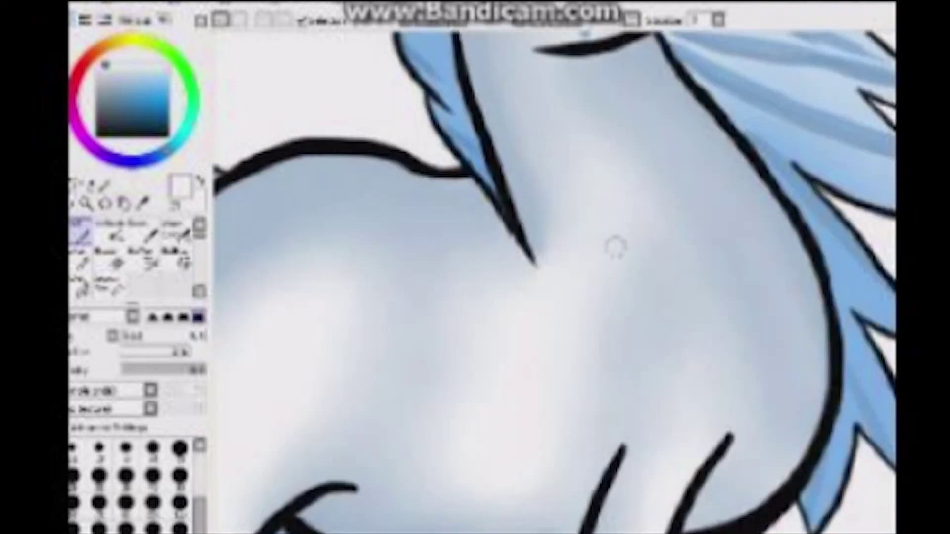
{"action": "scroll", "coordinate": [615, 248], "scroll_direction": "up", "scroll_amount": 4}
{"action": "key", "text": "e"}
{"action": "scroll", "coordinate": [598, 232], "scroll_direction": "left", "scroll_amount": 2}
{"action": "key", "text": "b"}
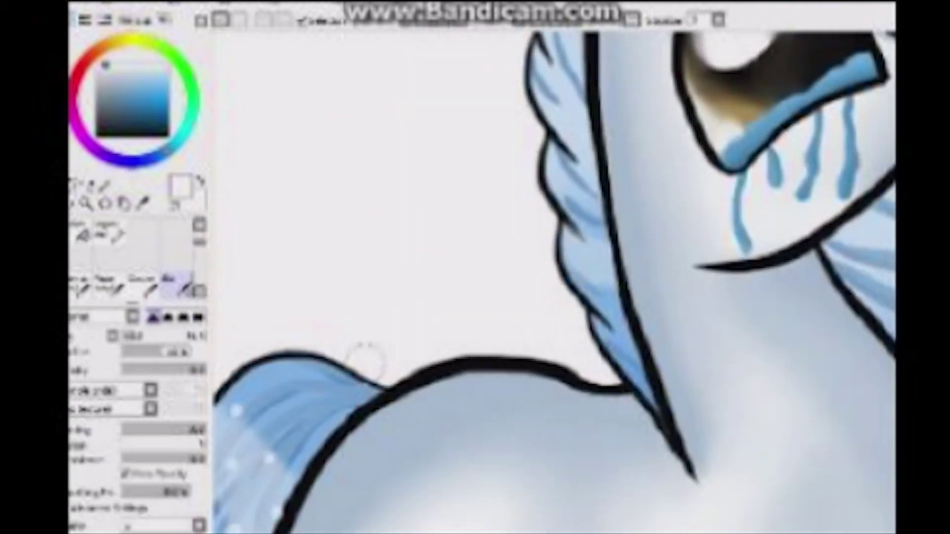
Add small soft white highlights to the strands of the forelock between the ears and the muzzle.
{"action": "scroll", "coordinate": [559, 267], "scroll_direction": "down", "scroll_amount": 3}
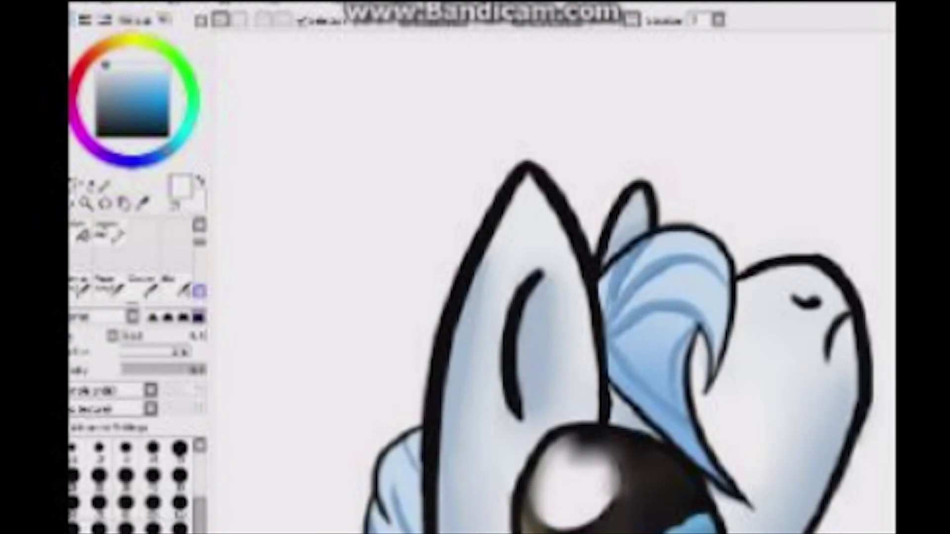
{"action": "scroll", "coordinate": [611, 438], "scroll_direction": "up", "scroll_amount": 4}
{"action": "key", "text": "b"}
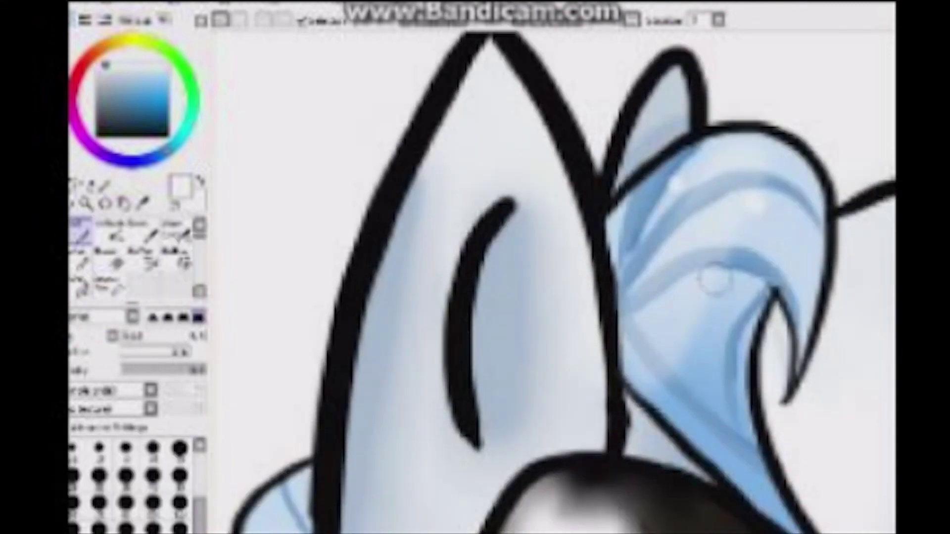
{"action": "scroll", "coordinate": [666, 329], "scroll_direction": "down", "scroll_amount": 3}
{"action": "scroll", "coordinate": [462, 334], "scroll_direction": "up", "scroll_amount": 2}
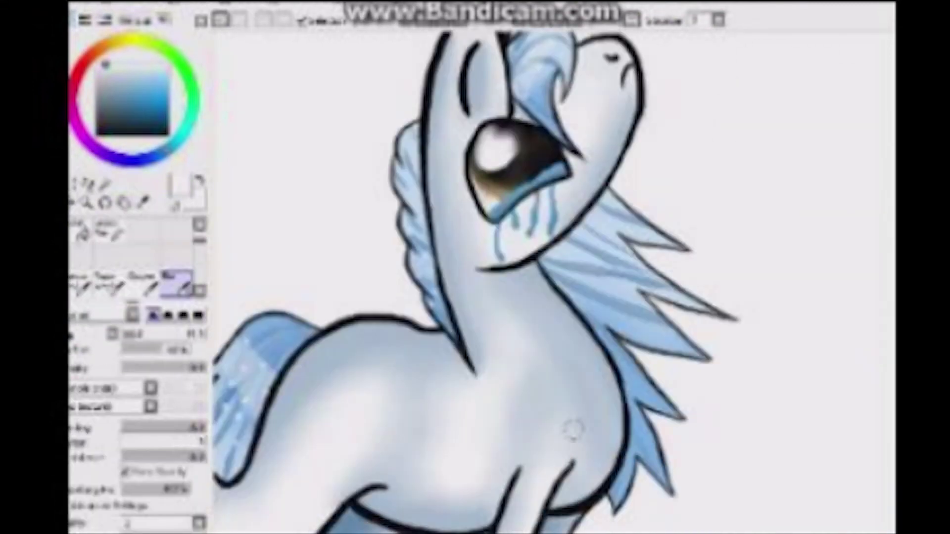
Transform the whole pony drawing to adjust its size and position on the canvas.
{"action": "scroll", "coordinate": [562, 420], "scroll_direction": "down", "scroll_amount": 2}
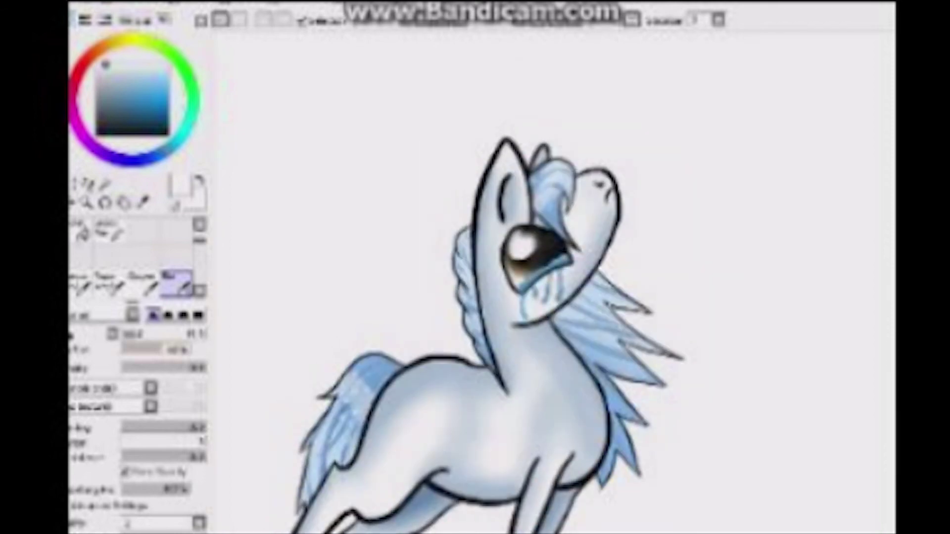
{"action": "scroll", "coordinate": [554, 277], "scroll_direction": "down", "scroll_amount": 3}
{"action": "scroll", "coordinate": [593, 317], "scroll_direction": "up", "scroll_amount": 1}
{"action": "key", "text": "ctrl+a"}
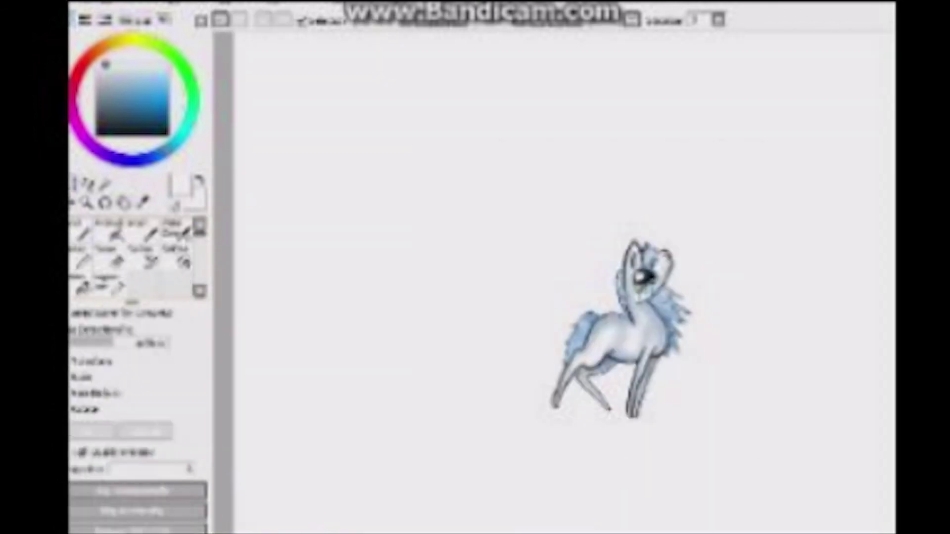
{"action": "scroll", "coordinate": [569, 306], "scroll_direction": "up", "scroll_amount": 2}
{"action": "scroll", "coordinate": [519, 296], "scroll_direction": "down", "scroll_amount": 2}
{"action": "scroll", "coordinate": [499, 297], "scroll_direction": "up", "scroll_amount": 1}
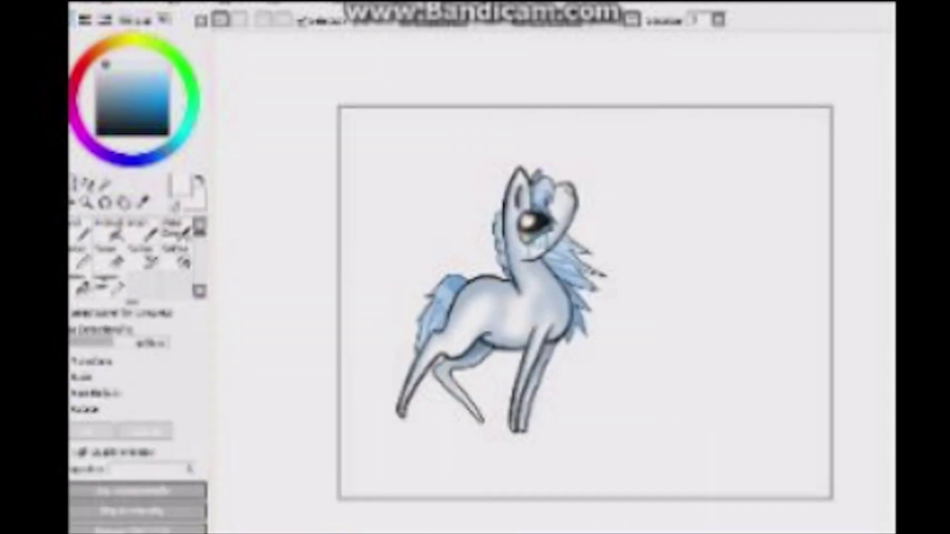
{"action": "scroll", "coordinate": [554, 297], "scroll_direction": "down", "scroll_amount": 1}
{"action": "scroll", "coordinate": [554, 297], "scroll_direction": "up", "scroll_amount": 2}
{"action": "mouse_move", "coordinate": [277, 74]}
{"action": "left_mouse_down"}
{"action": "mouse_move", "coordinate": [328, 117]}
{"action": "mouse_move", "coordinate": [381, 325]}
{"action": "mouse_move", "coordinate": [721, 297]}
{"action": "mouse_move", "coordinate": [384, 163]}
{"action": "left_mouse_up"}
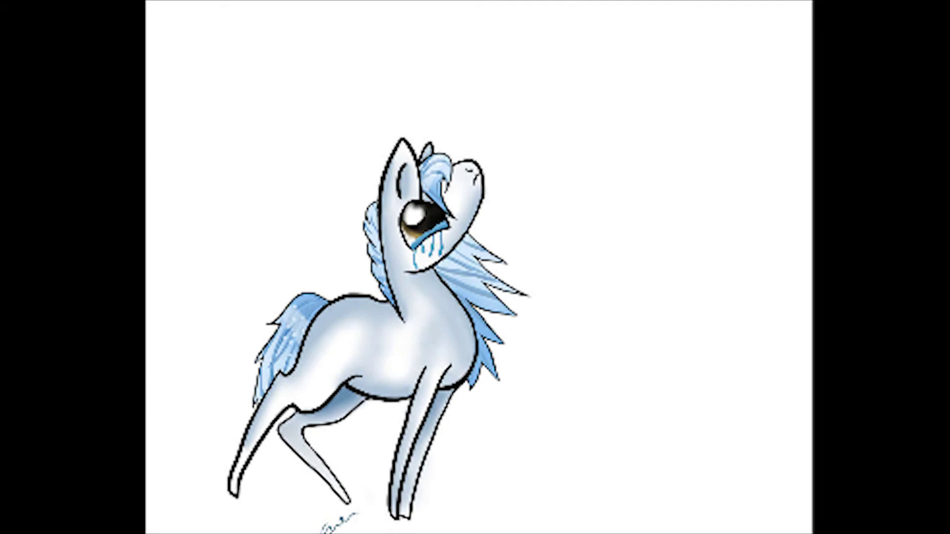